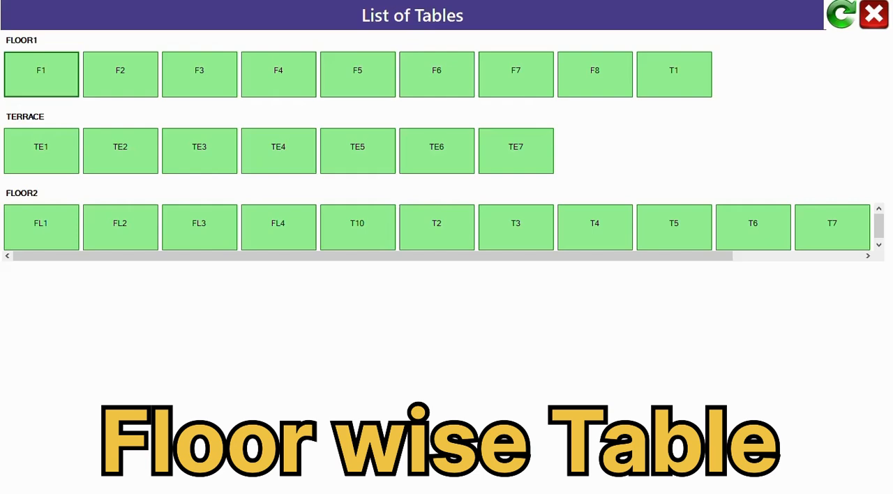
Start a dine-in order for FLOOR2 table T2 with KINGFISHER beer, Chilli Paneer Dry(Half), Fry Paneer Momos and Fry Momos
click(437, 229)
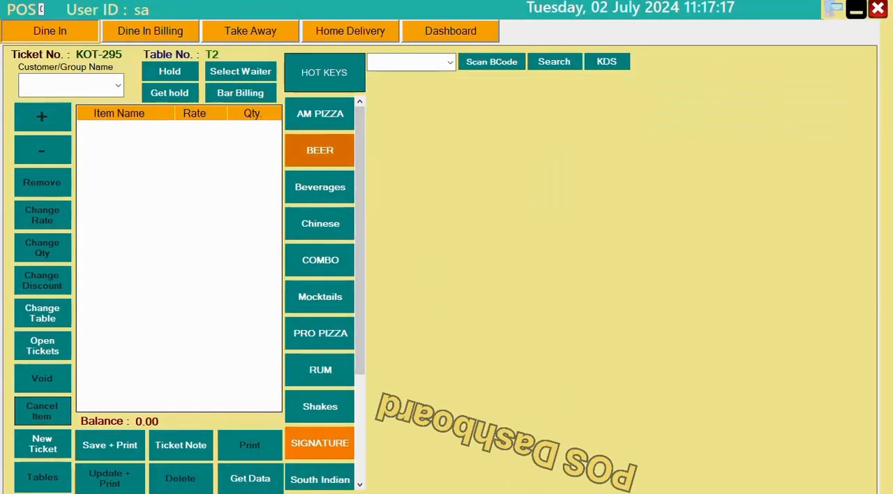
click(539, 113)
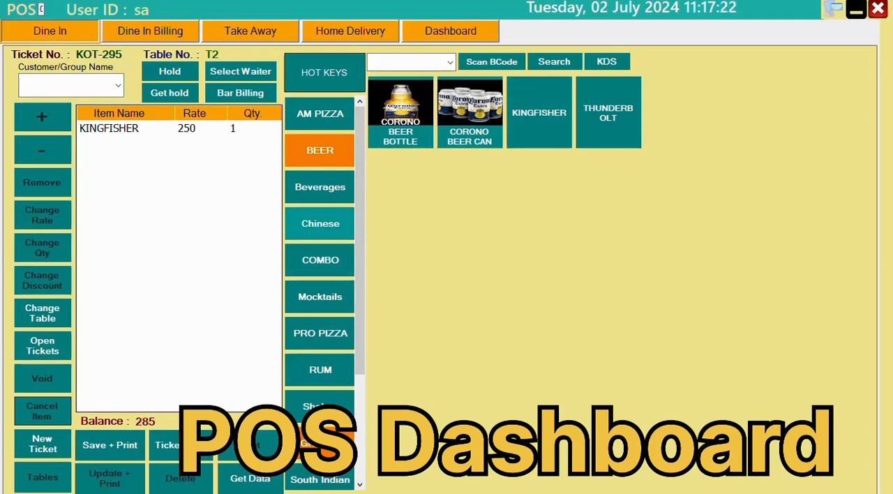
click(320, 224)
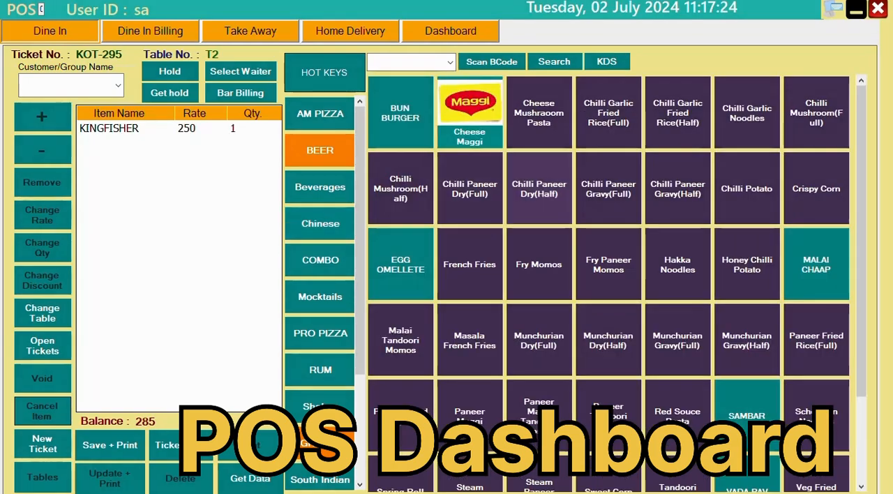
click(539, 189)
click(609, 265)
click(539, 264)
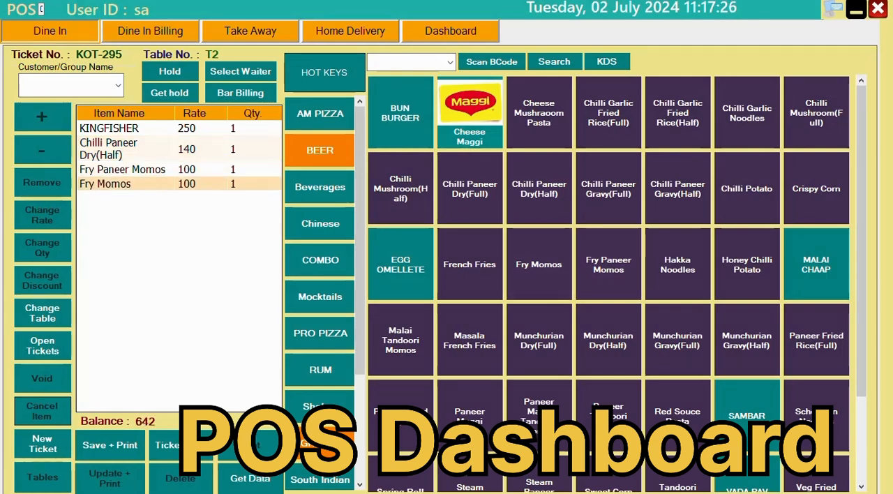
Raise the order quantities to 3 for Chilli Paneer Dry(Half), 2 for Fry Momos and 2 for KINGFISHER
click(126, 149)
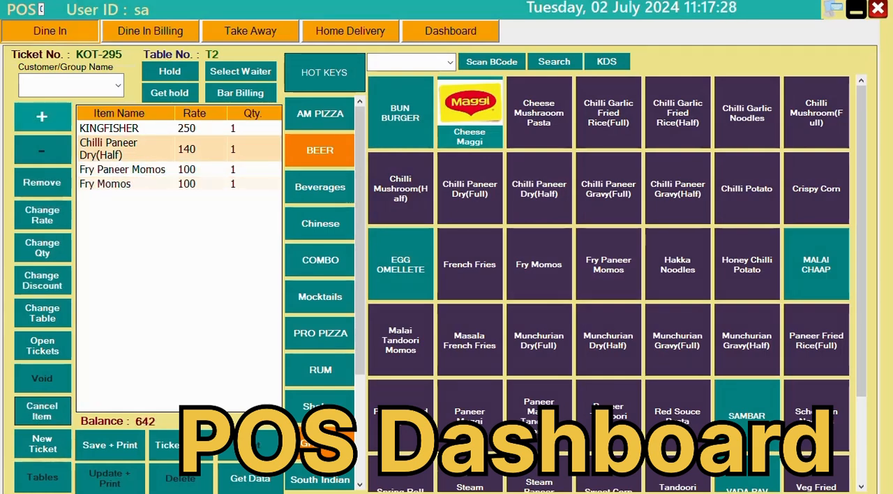
click(42, 118)
click(43, 117)
click(125, 184)
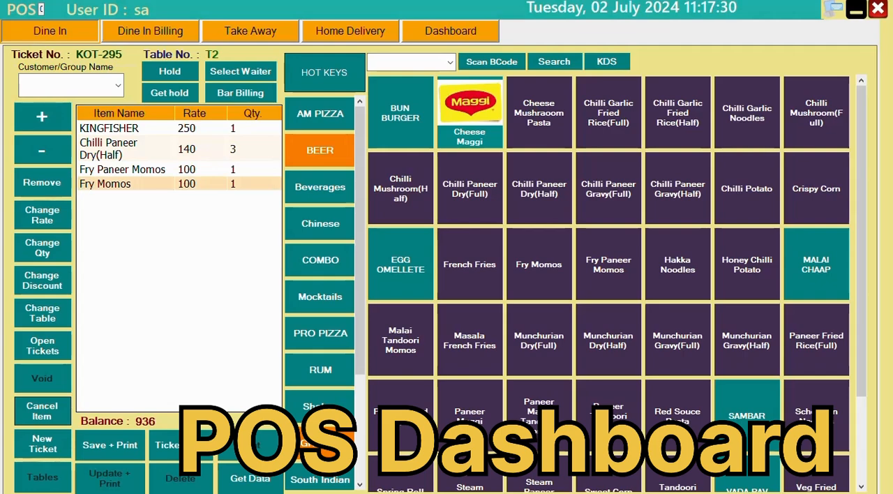
click(43, 117)
click(125, 129)
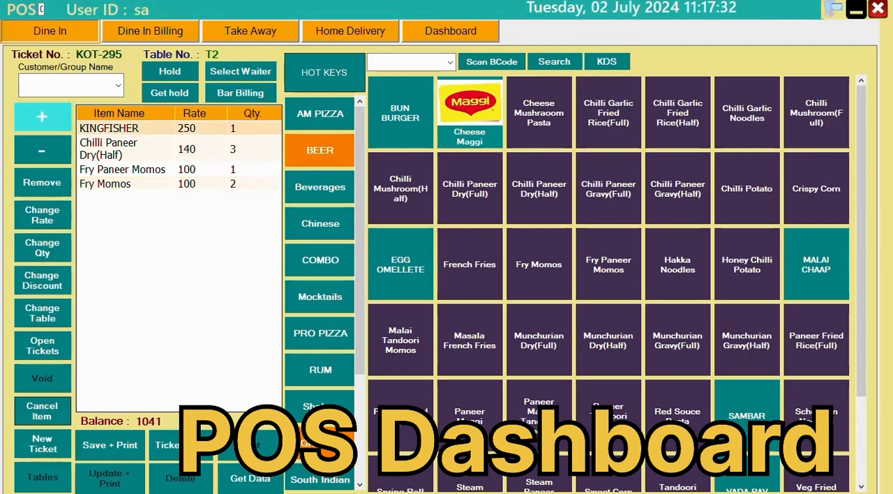
click(43, 117)
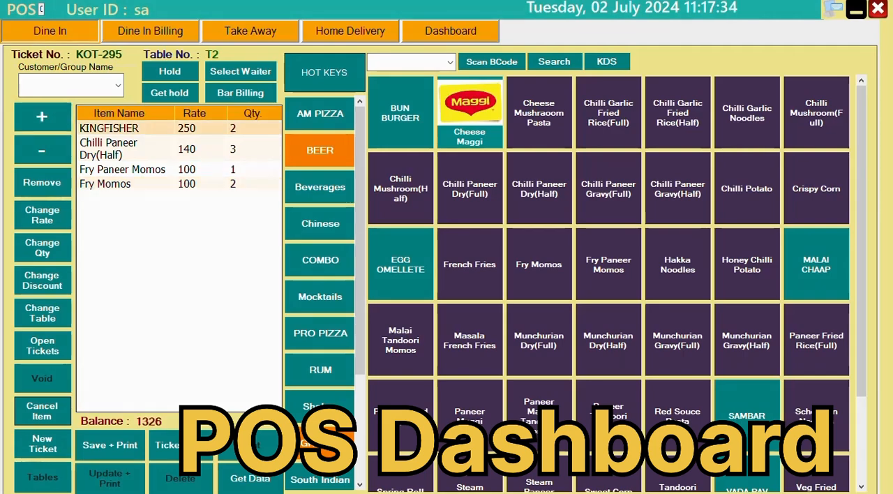
Save the T2 ticket and print its KOT to a PDF named v2 on the Desktop
click(109, 445)
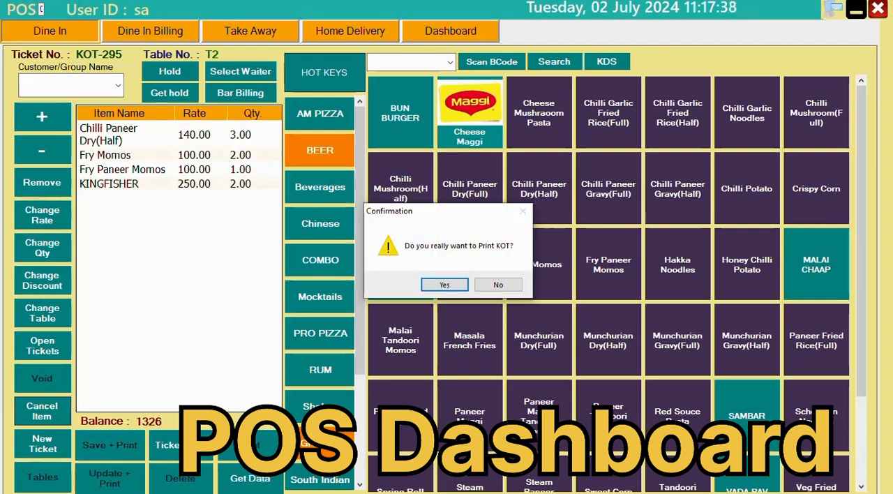
key(Return)
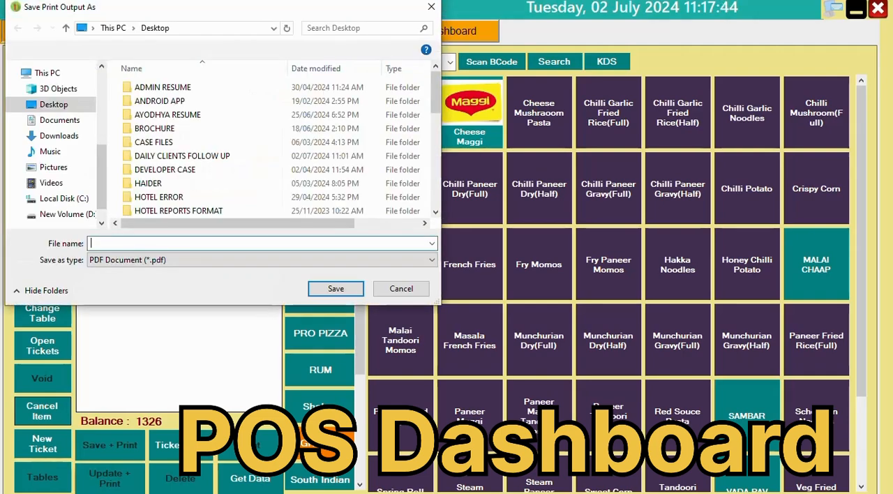
text(v)
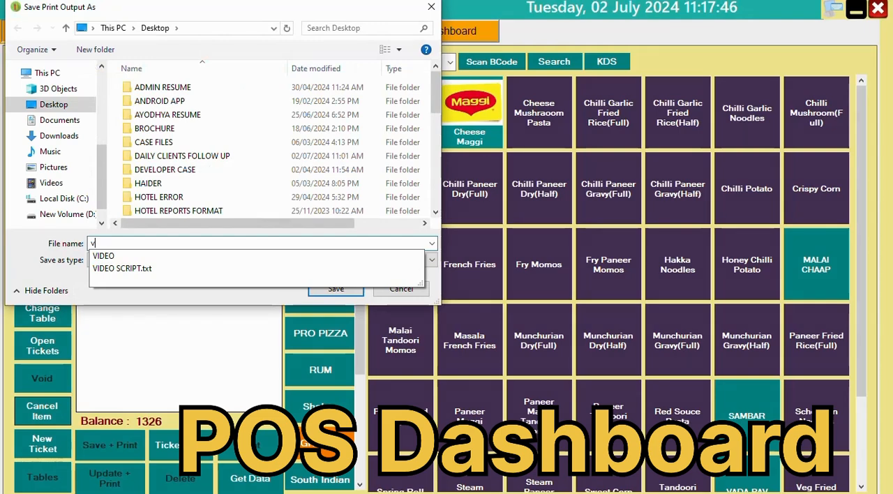
text(2)
key(Return)
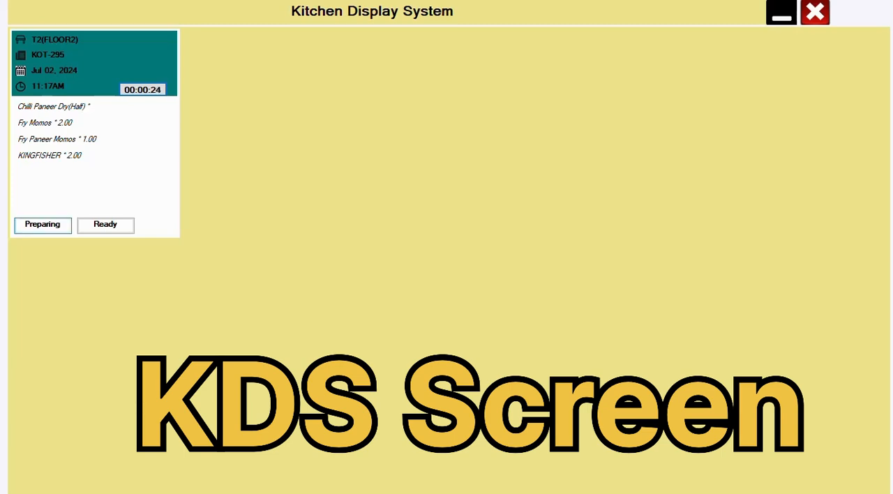
Mark table T2's order as Preparing in the Kitchen Display System and check its status in dine-in billing
click(43, 224)
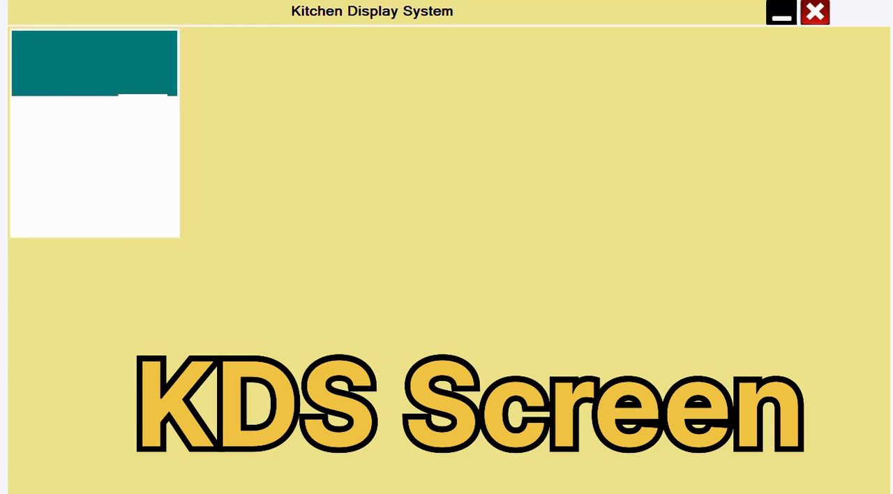
click(815, 12)
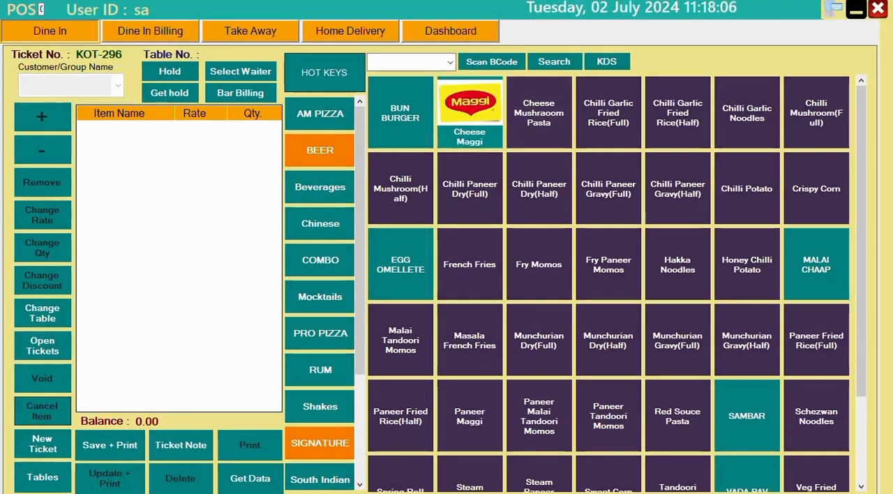
click(150, 31)
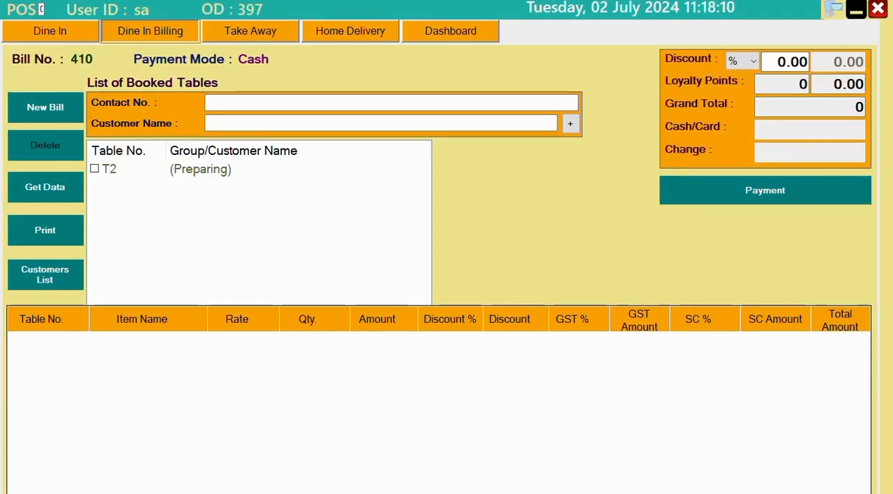
Return to table T2, mark its kitchen order as Ready and check the status in dine-in billing
click(50, 31)
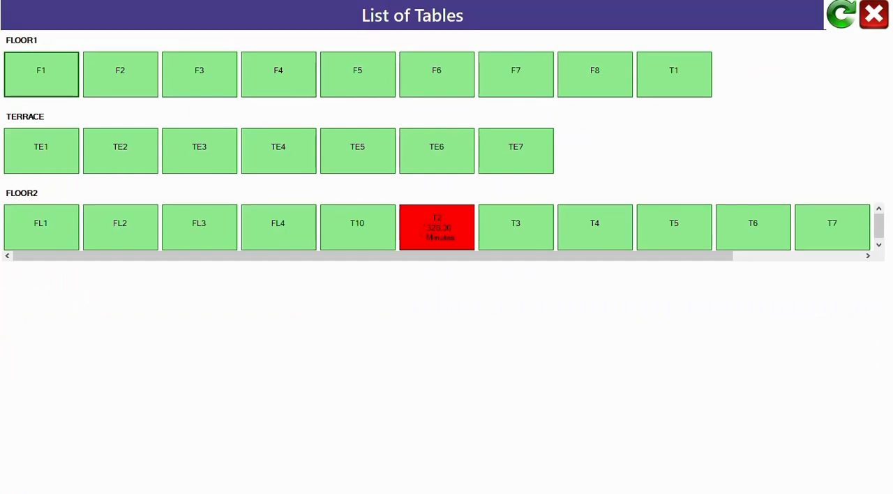
click(436, 227)
click(608, 61)
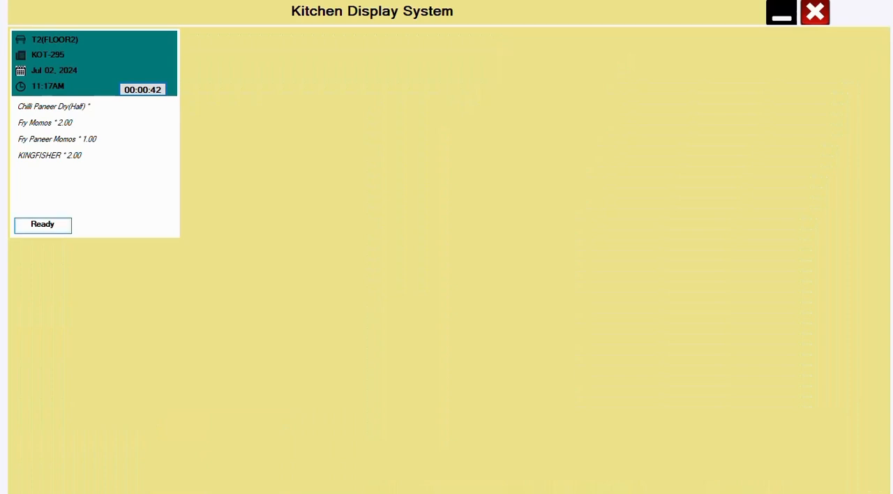
click(815, 12)
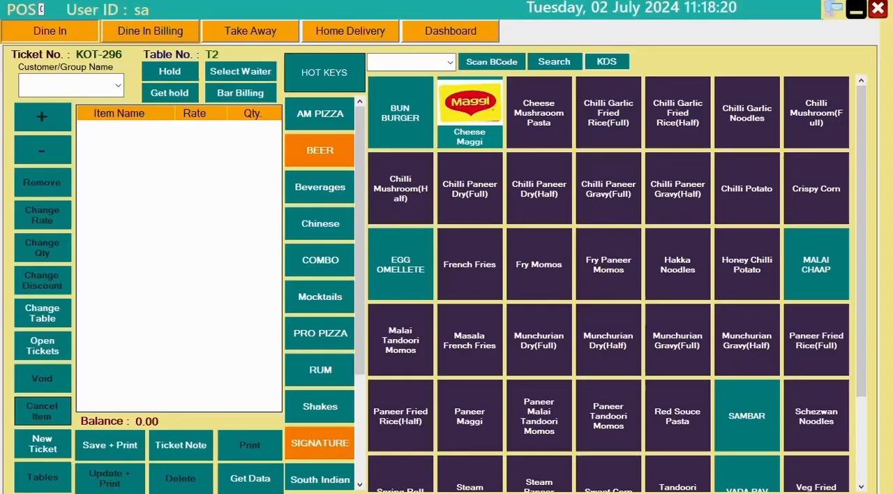
click(150, 31)
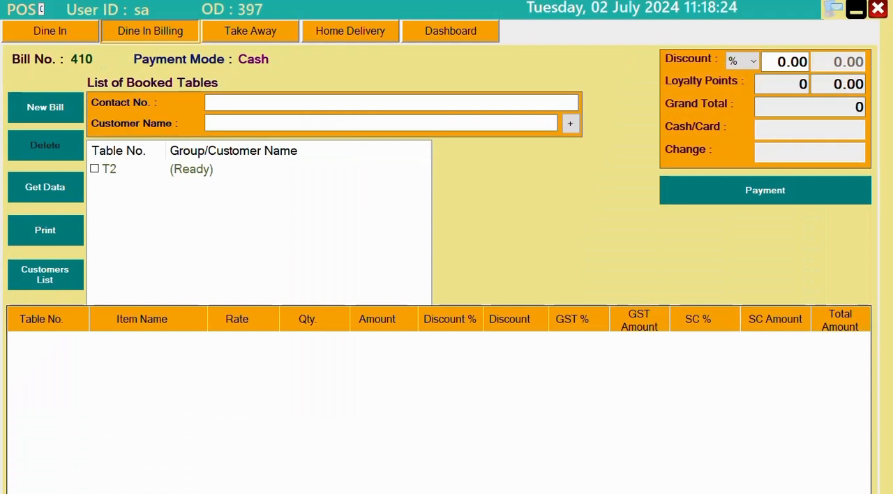
Save a table T4 ticket without printing, containing Cheese Mushraoom Pasta, Chilli Paneer Gravy(Full), Chilli Paneer Dry(Half), Fry Momos and SIGNTAURE 30ML
click(50, 32)
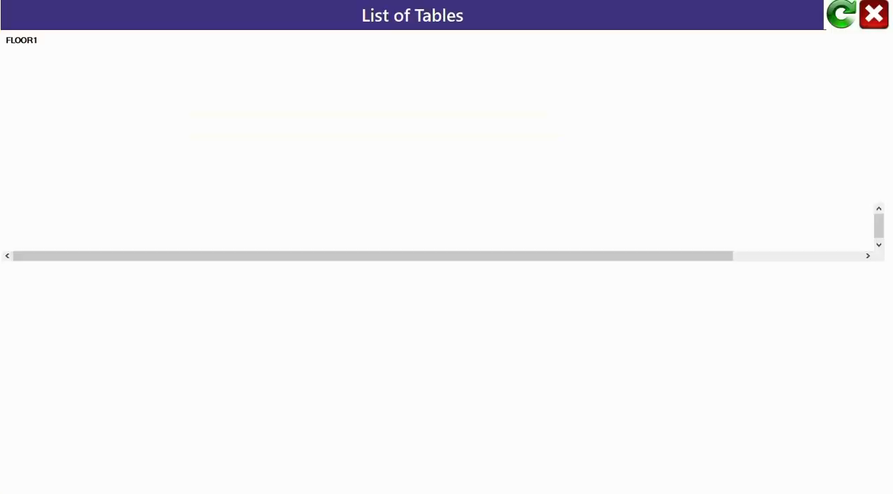
click(594, 227)
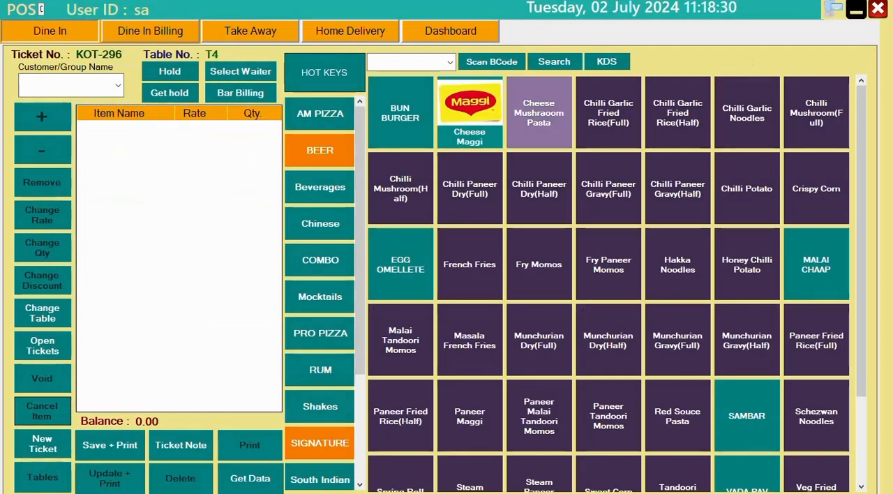
click(539, 112)
click(608, 188)
click(539, 188)
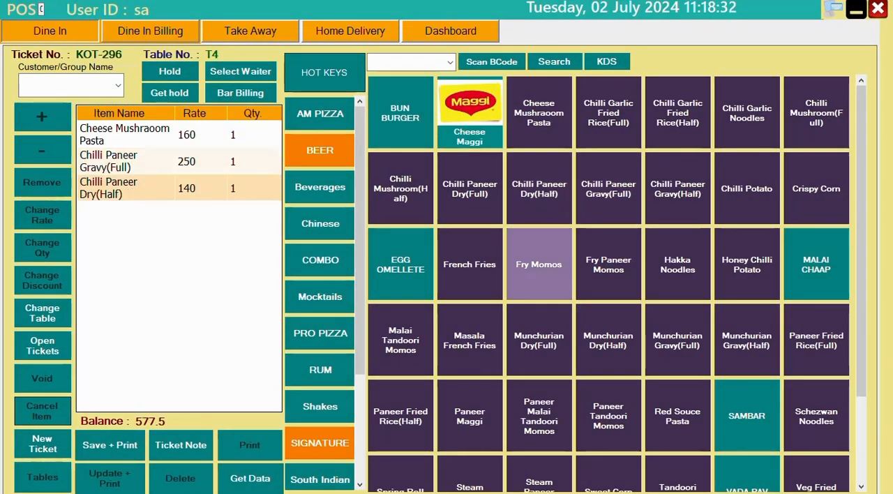
click(538, 264)
click(320, 443)
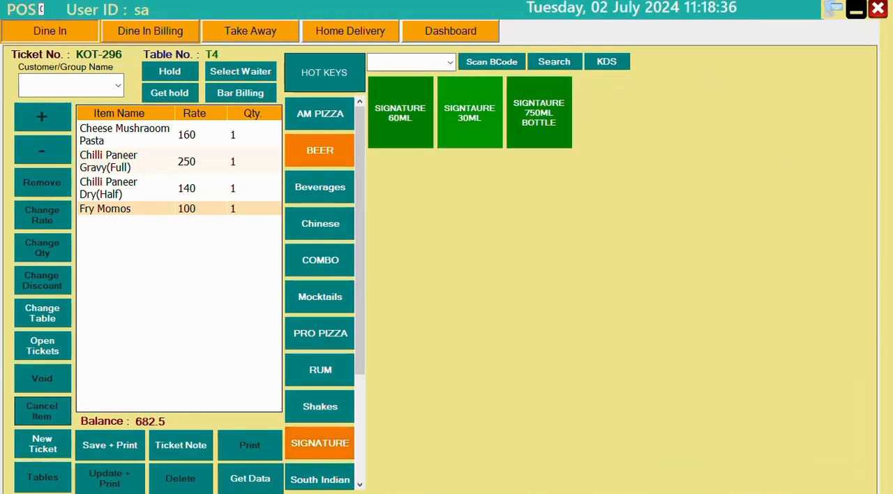
click(469, 112)
click(110, 445)
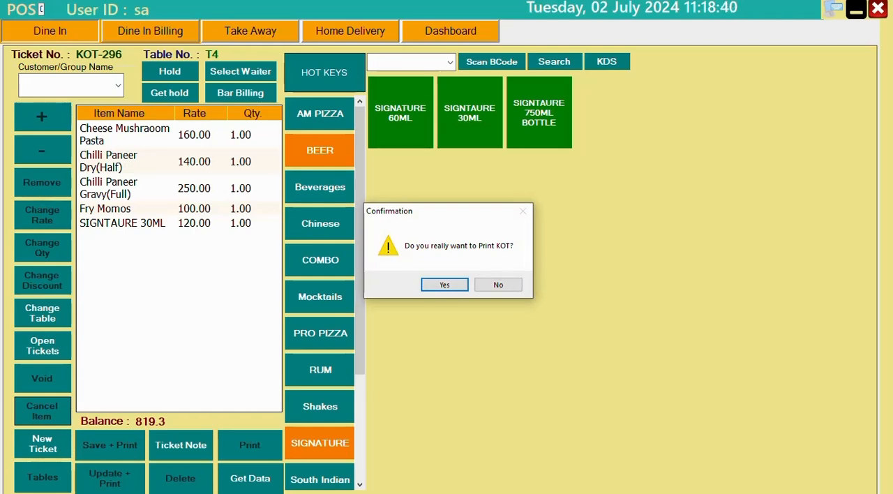
click(498, 285)
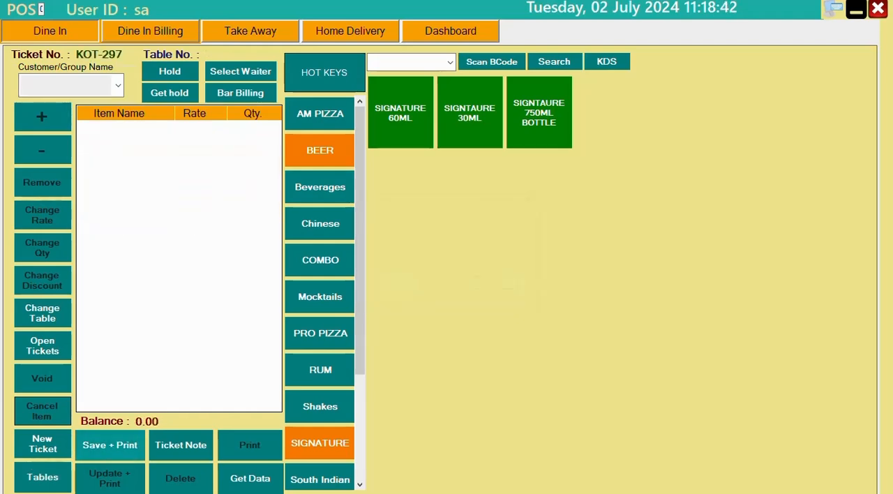
Create and save a table T5 ticket with SIGNTAURE 750ML BOTTLE, CREAM BURGER, Fry Paneer Momos, Fry Momos and Munchurian Dry(Full)
click(42, 478)
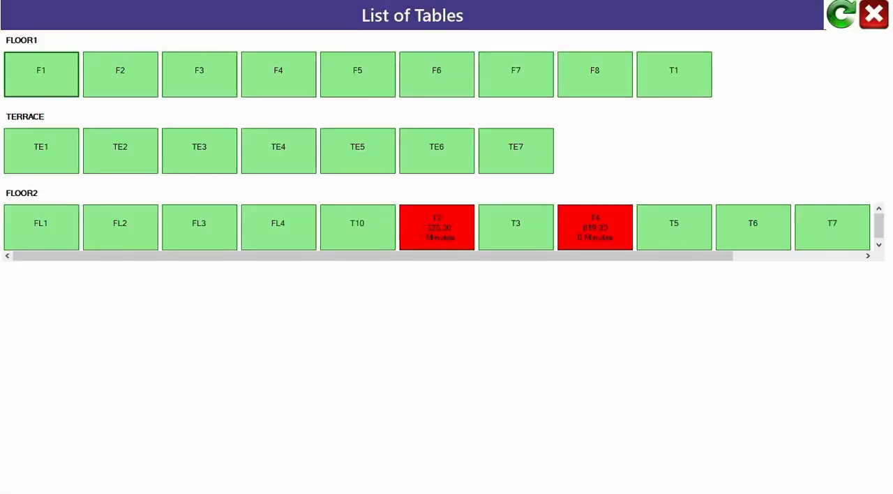
click(674, 227)
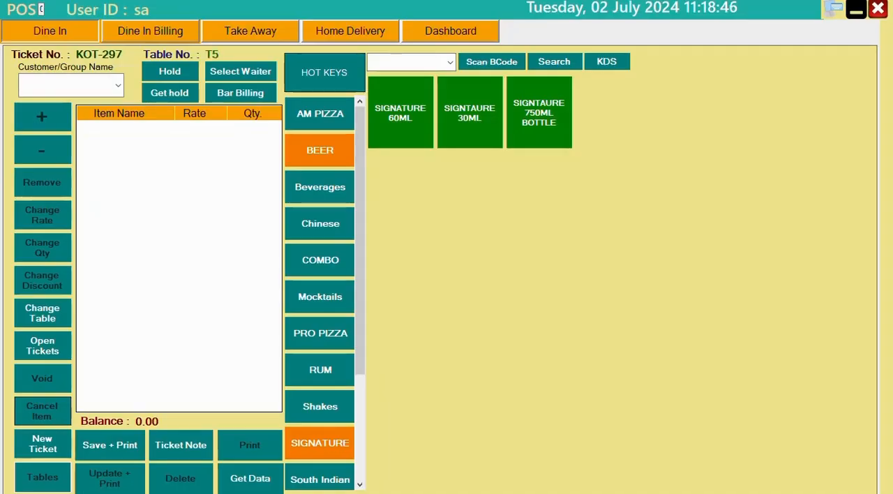
click(539, 112)
click(321, 187)
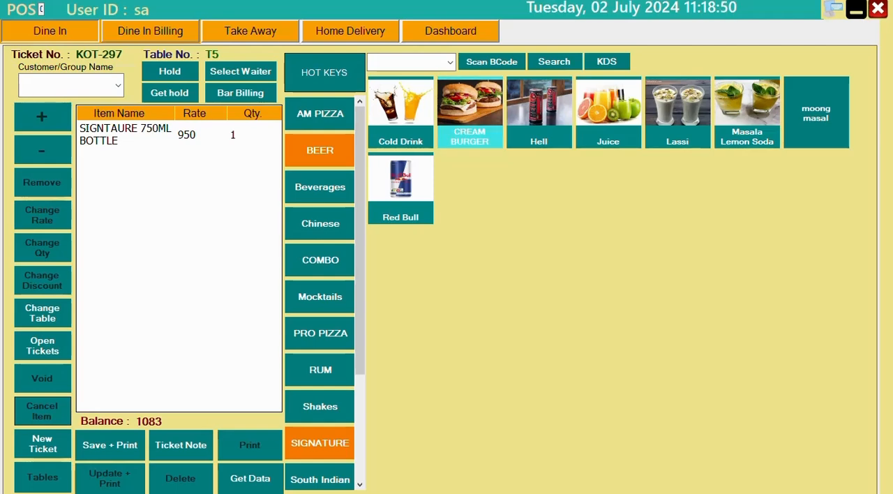
click(469, 112)
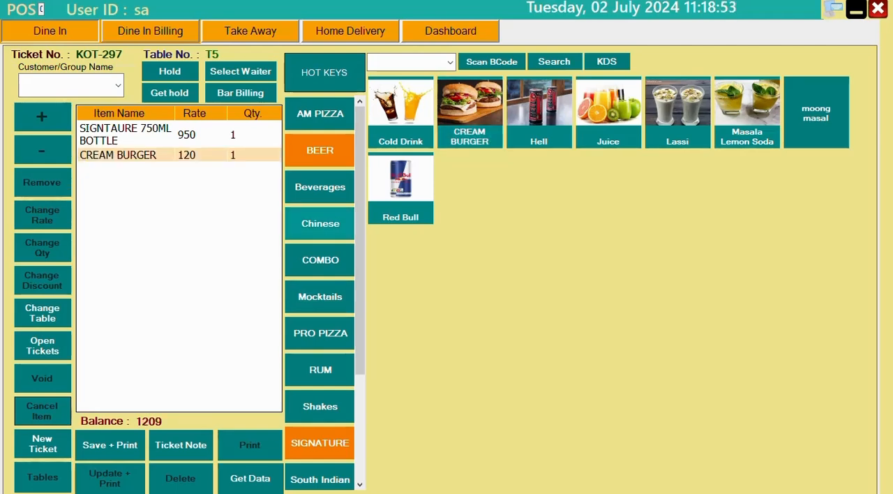
click(321, 223)
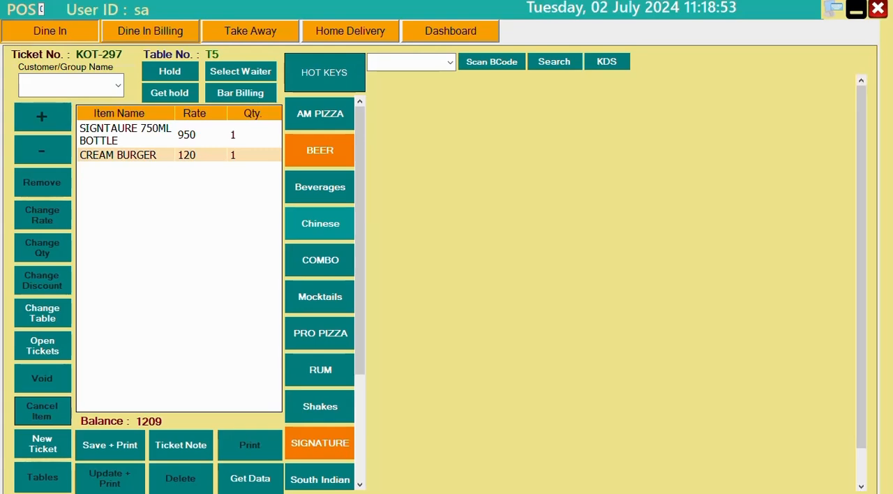
click(608, 264)
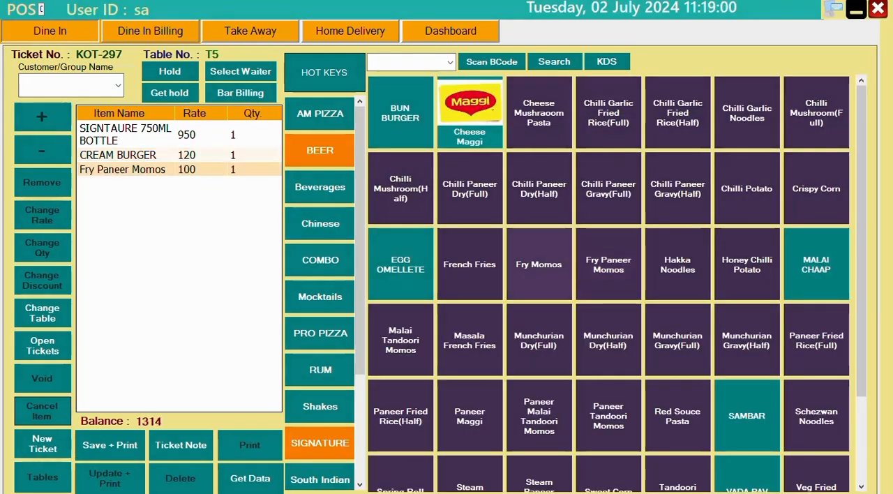
click(538, 265)
click(539, 340)
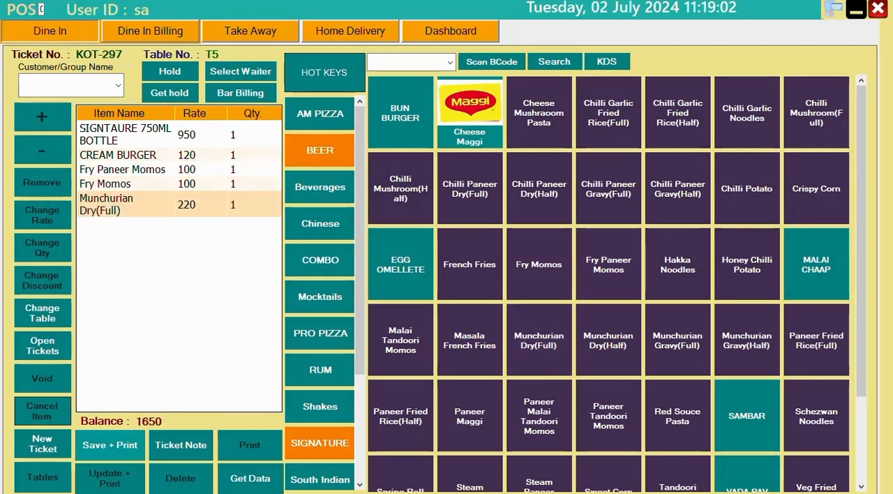
click(111, 445)
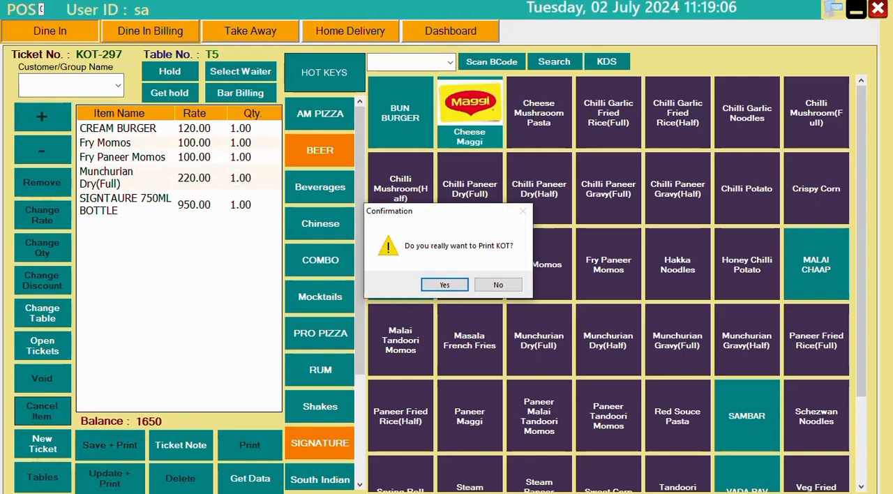
key(Return)
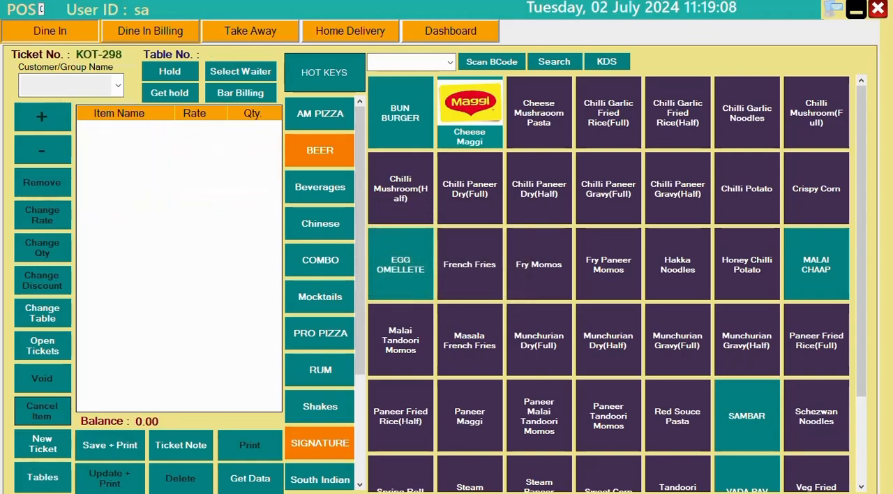
Mark the table T5 and table T4 orders as Ready in the Kitchen Display System and close it
click(607, 61)
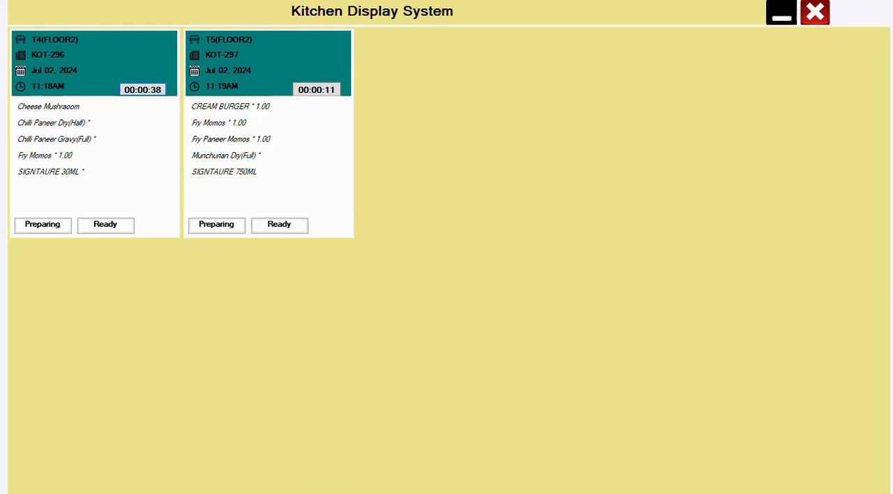
click(279, 225)
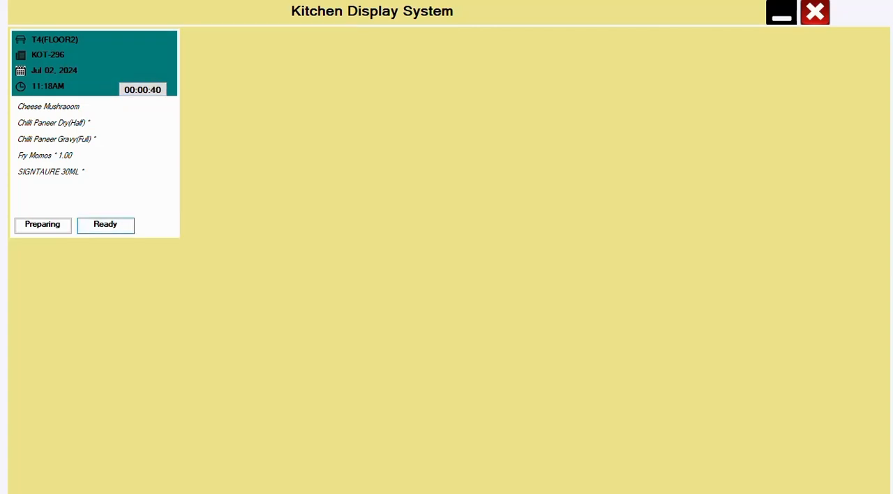
click(105, 224)
click(815, 12)
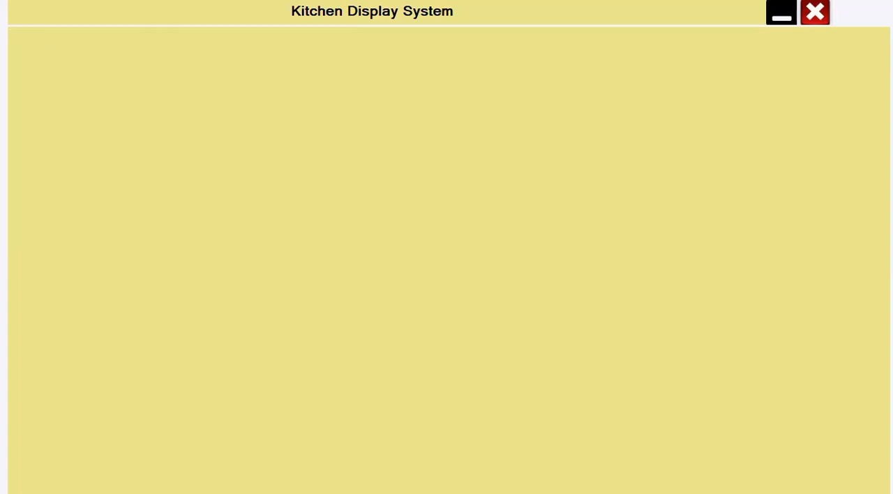
Select table T2 in dine-in billing, fill in the customer's contact number and name, and dismiss the customer history
click(150, 32)
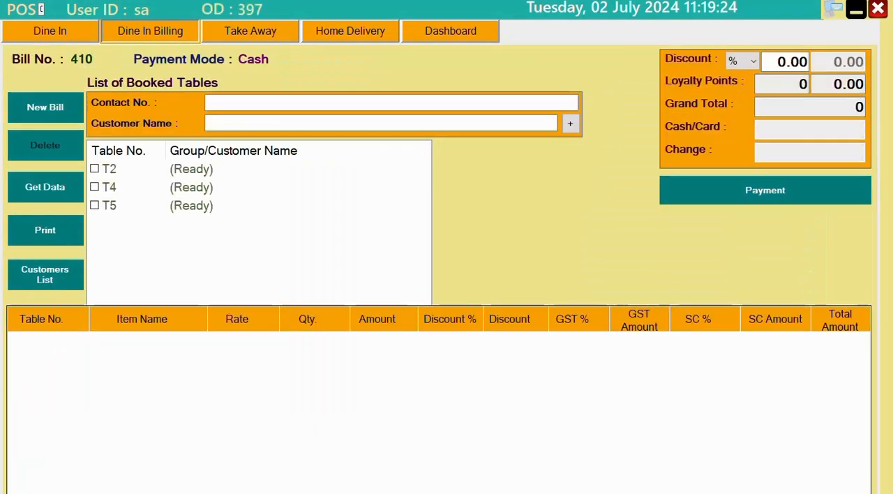
click(95, 169)
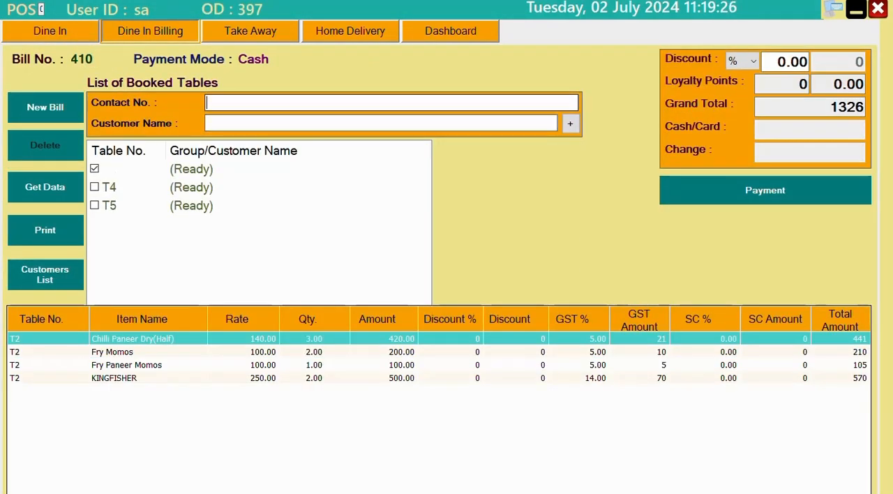
click(293, 103)
text(9779)
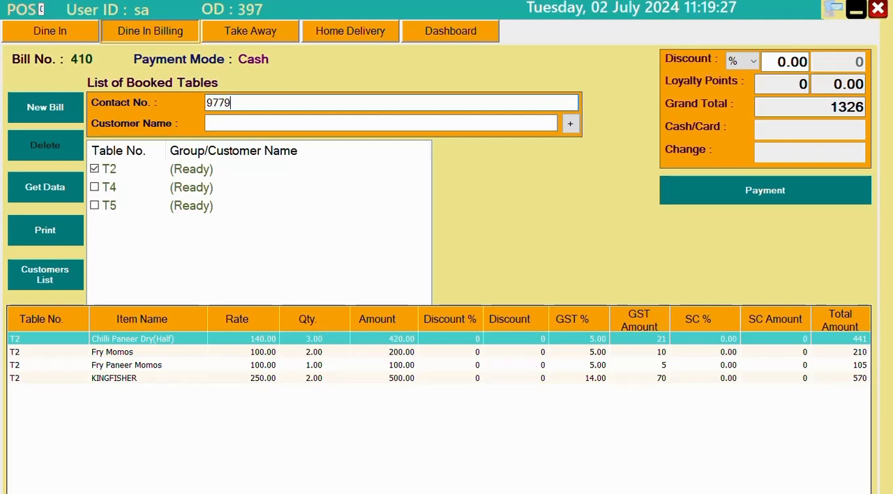
key(Return)
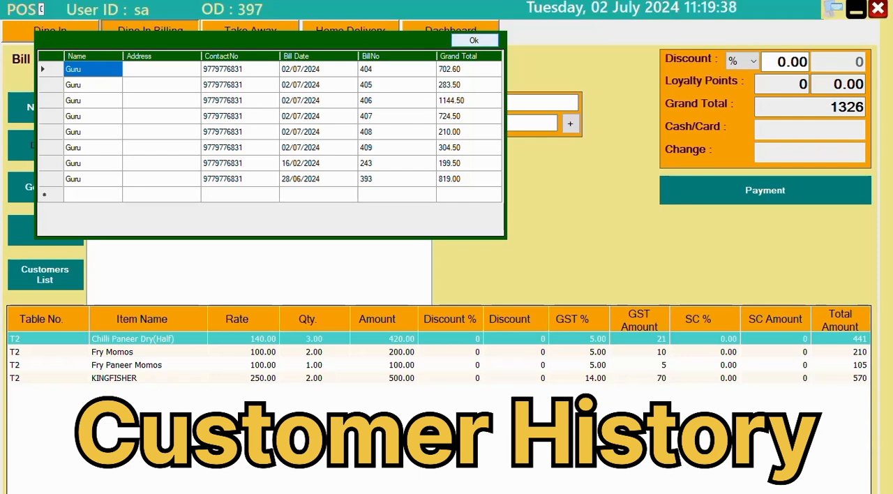
click(474, 40)
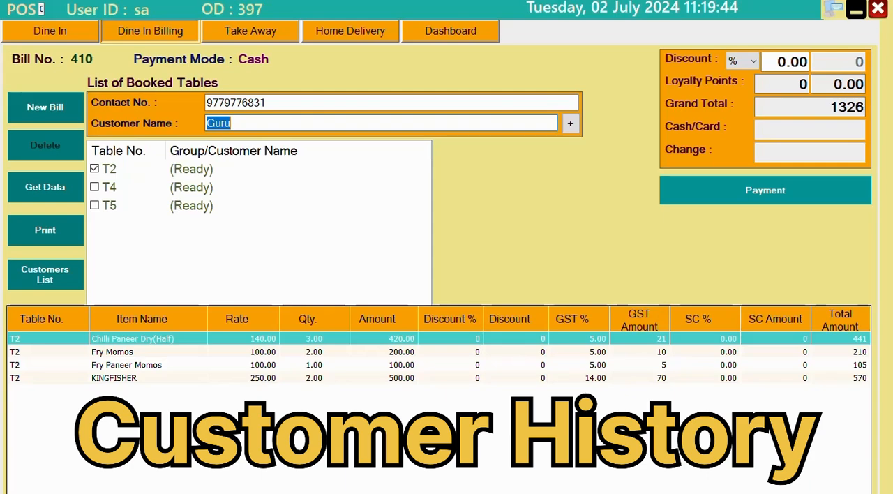
Split the table T2 payment into 500 in cash and 826 through the PAYTM wallet
click(765, 191)
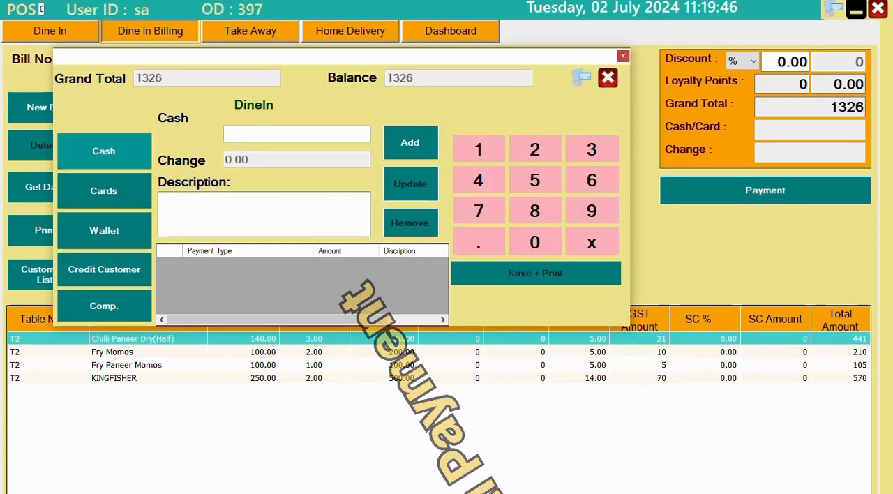
click(103, 151)
double_click(238, 134)
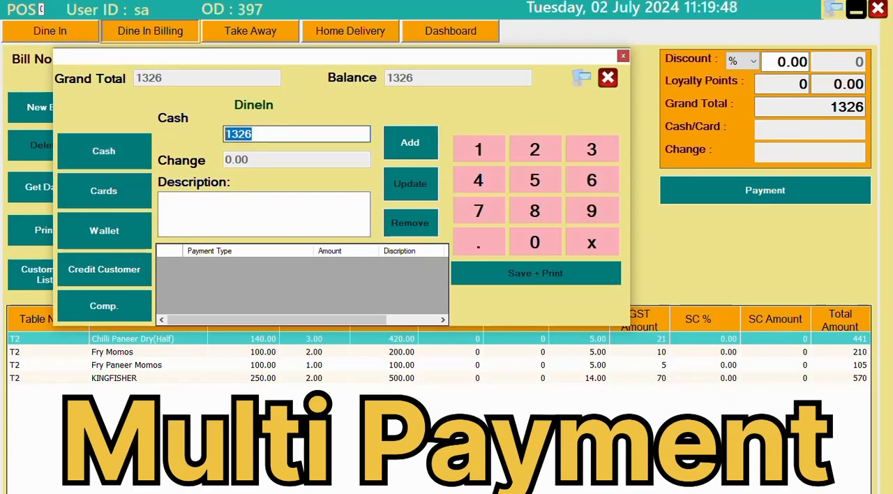
text(500)
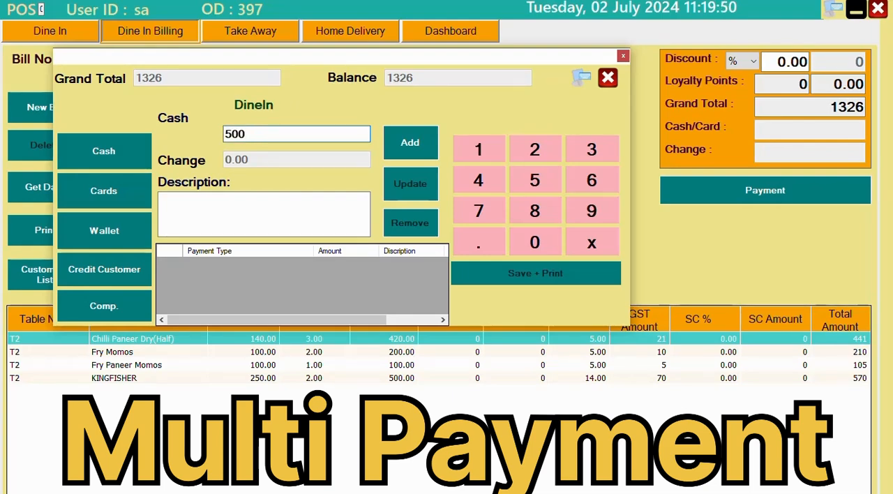
click(410, 142)
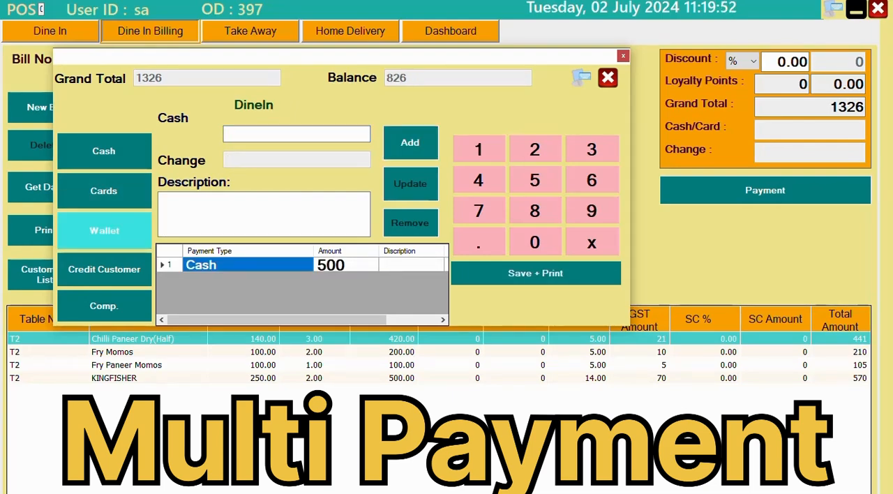
click(104, 230)
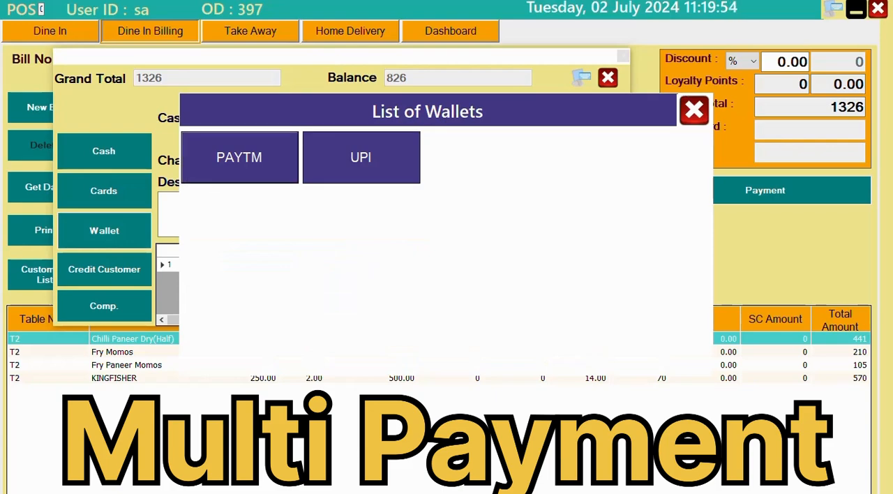
click(239, 157)
click(410, 142)
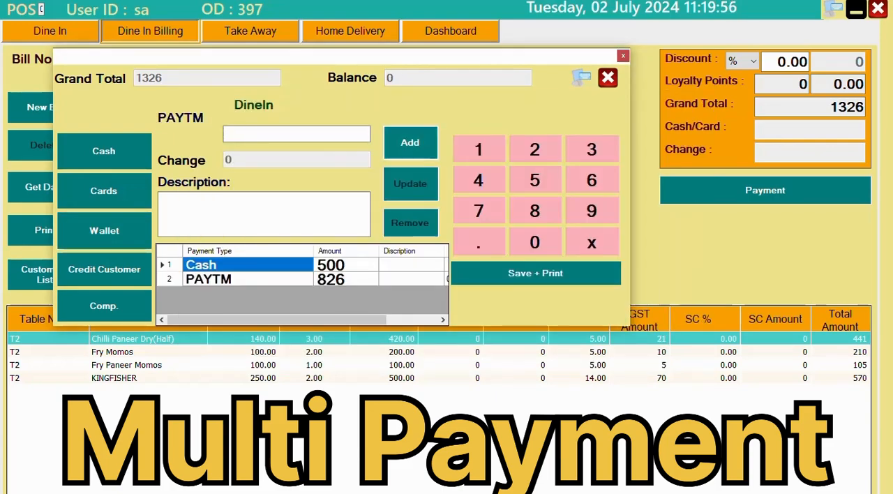
Save the table T2 bill and print it to a PDF named v22 on the desktop
click(535, 273)
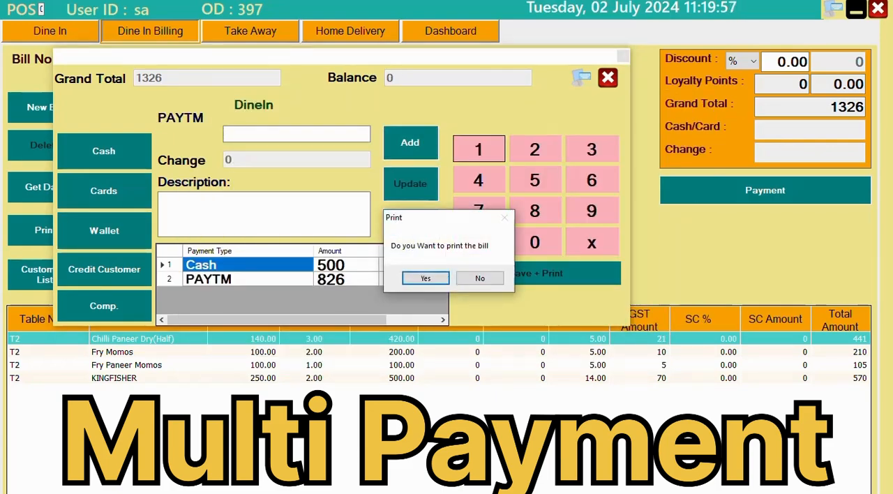
click(425, 277)
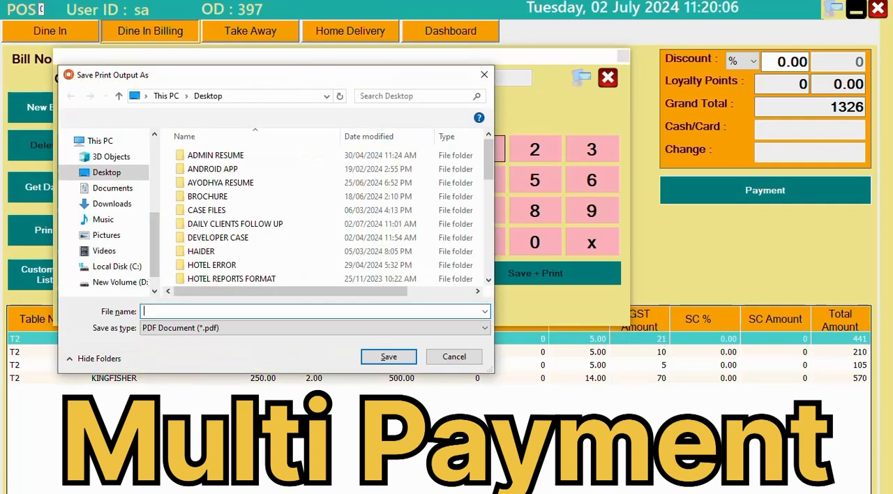
text(v2)
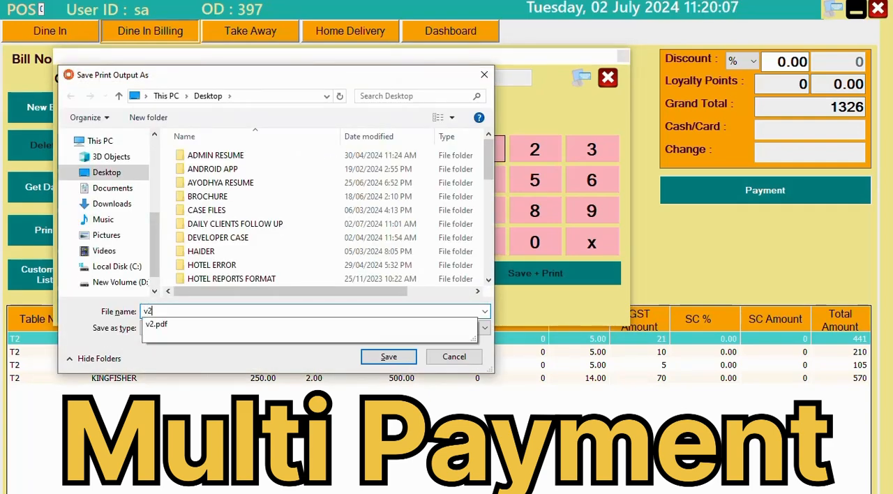
text(2)
key(Return)
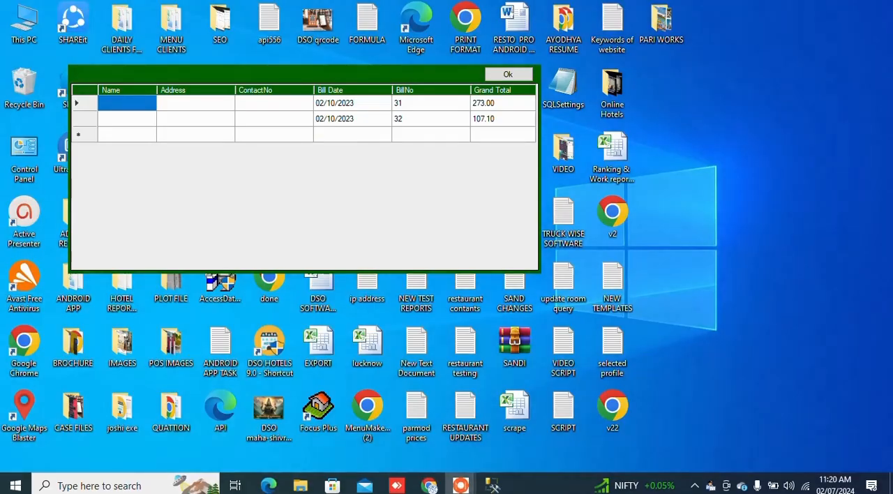
Open the v22 PDF invoice from the desktop and examine its payment modes, items, taxes and total
double_click(613, 410)
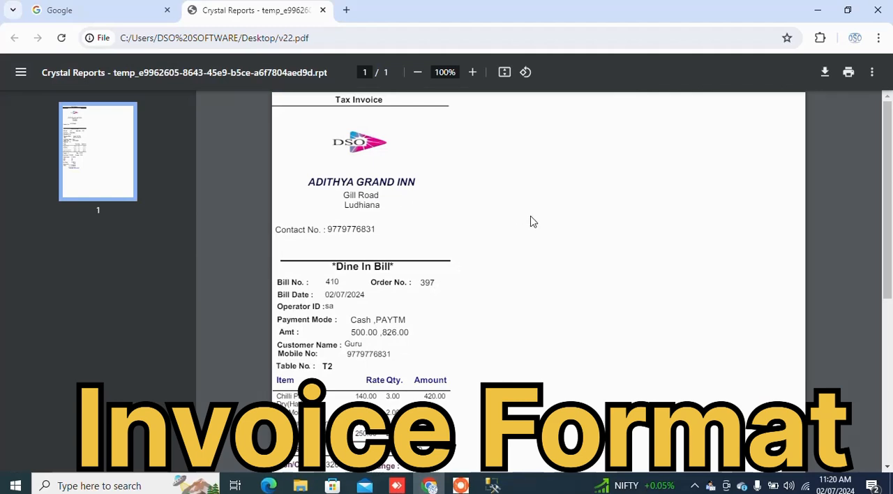
scroll(530, 221, down, 3)
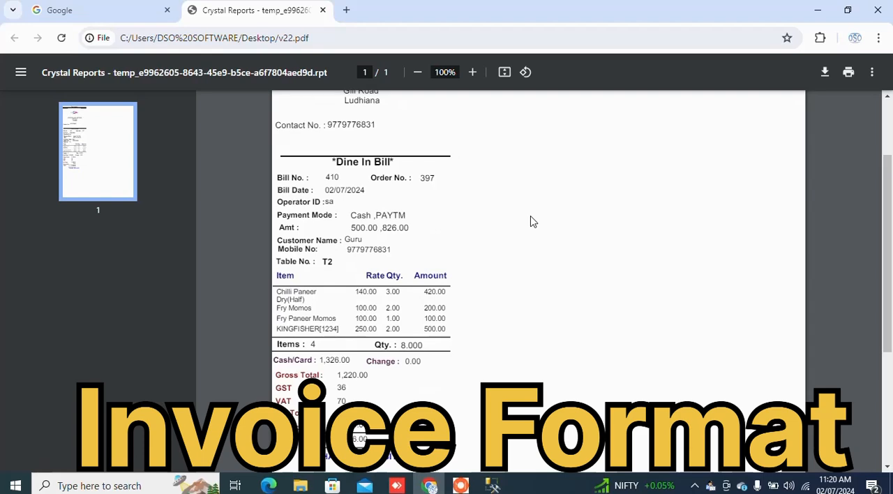
scroll(530, 221, down, 3)
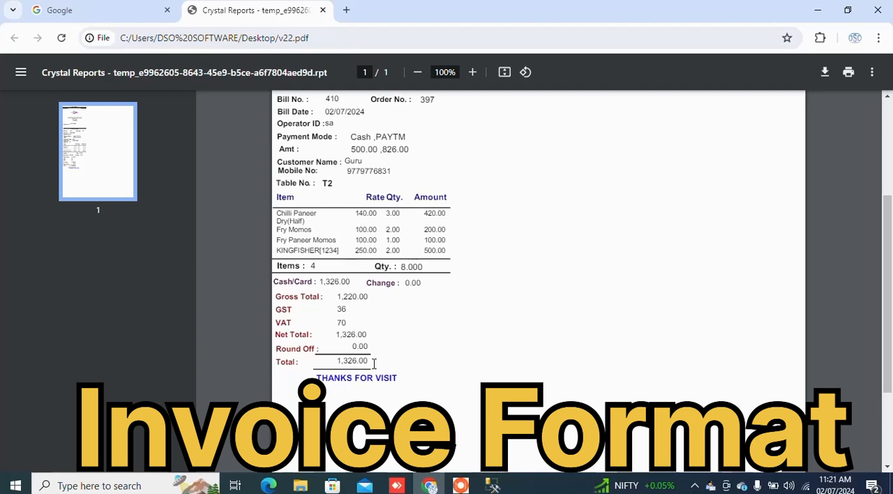
scroll(373, 364, down, 1)
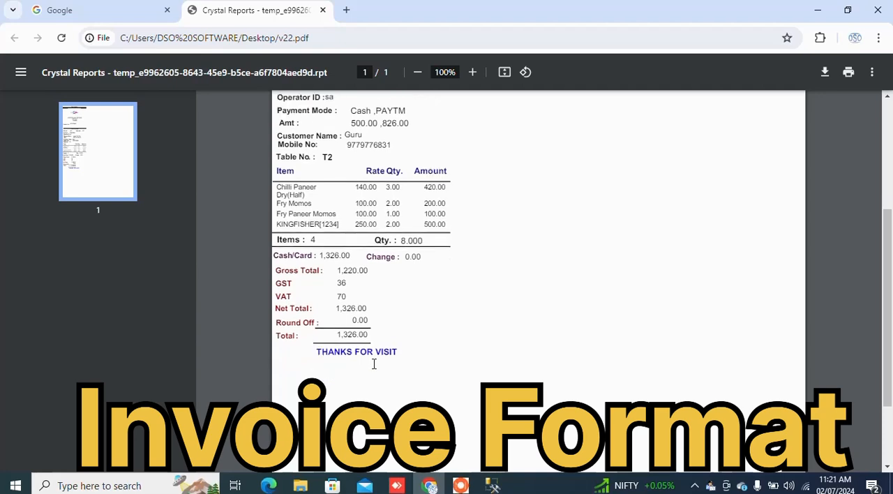
scroll(373, 363, up, 5)
scroll(374, 364, down, 1)
scroll(373, 364, down, 4)
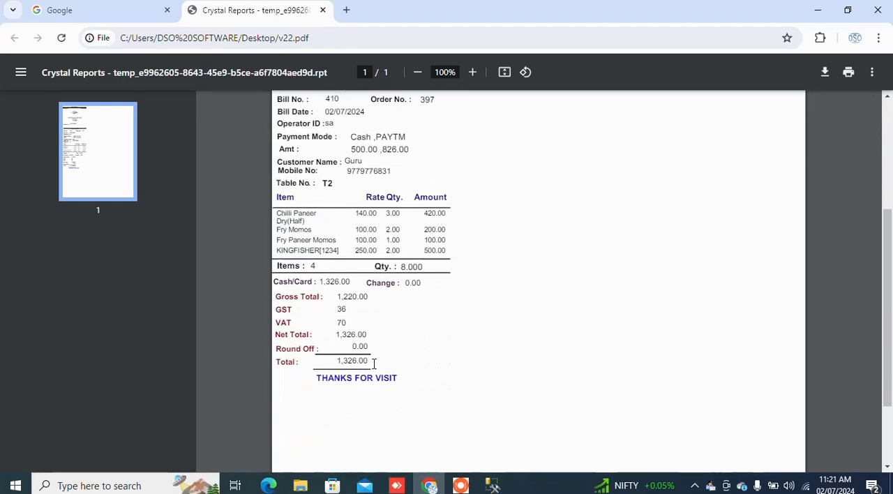
scroll(373, 363, up, 2)
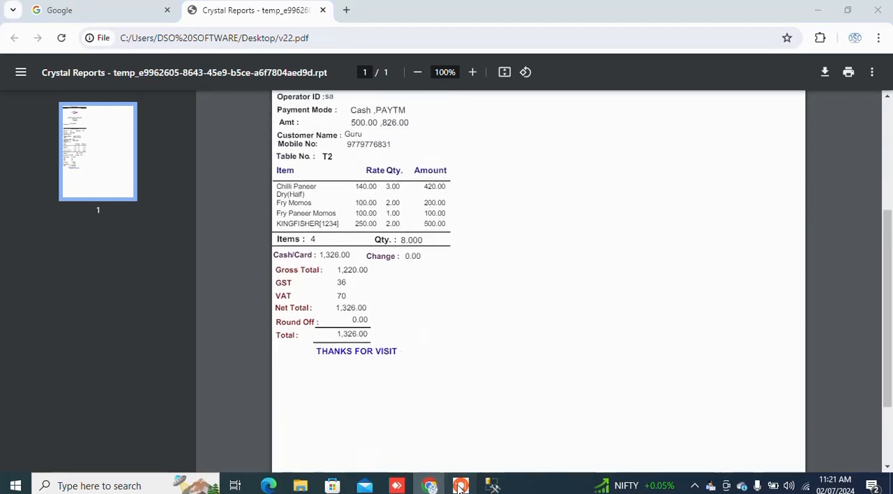
Switch back to the POS, select table T5 for billing and add a cash payment of 1650
click(457, 485)
click(95, 186)
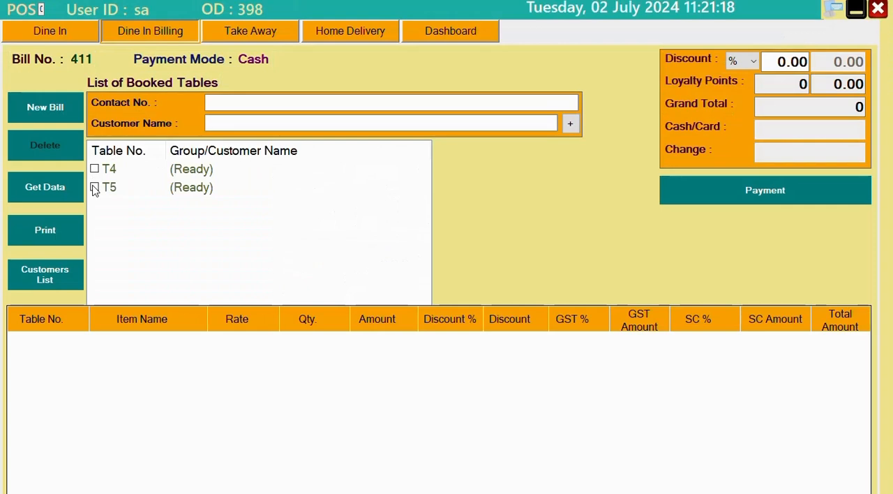
click(715, 192)
click(145, 178)
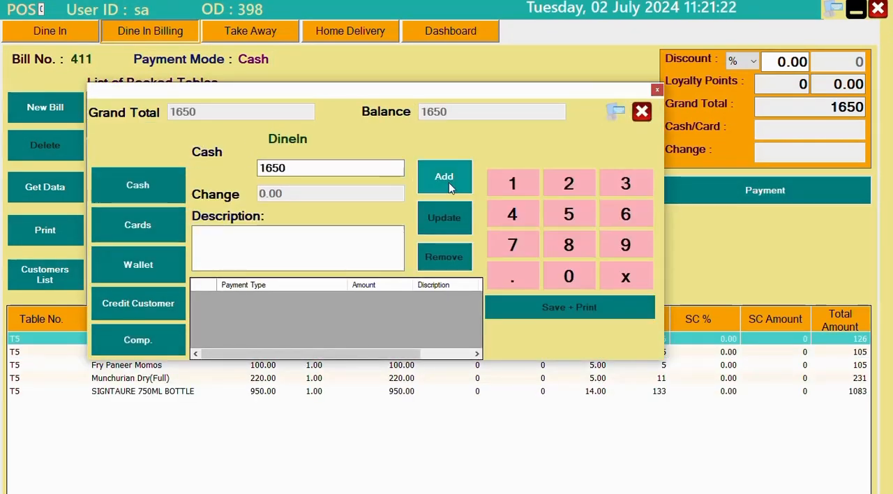
click(449, 182)
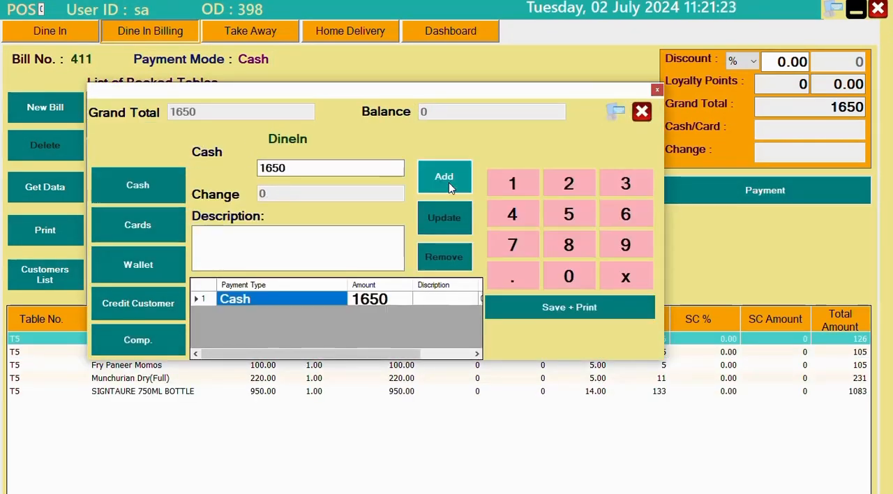
Save the table T5 bill and print it to a PDF named v233 on the desktop
click(553, 306)
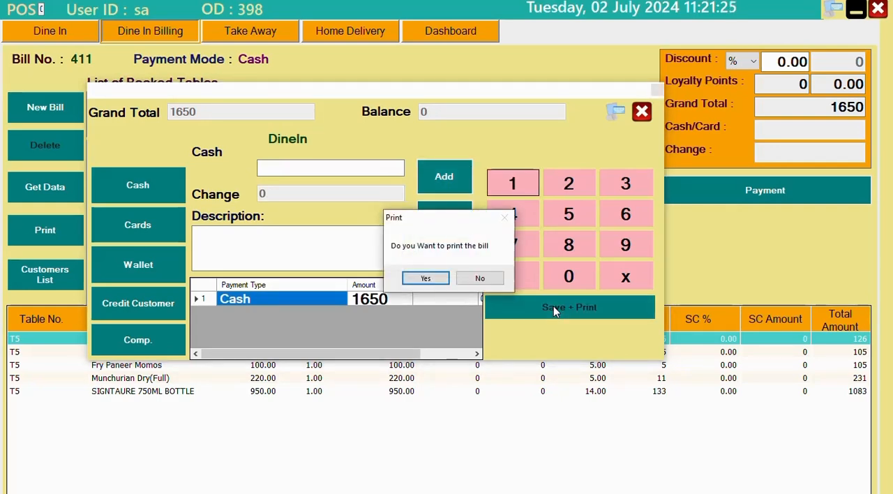
click(426, 279)
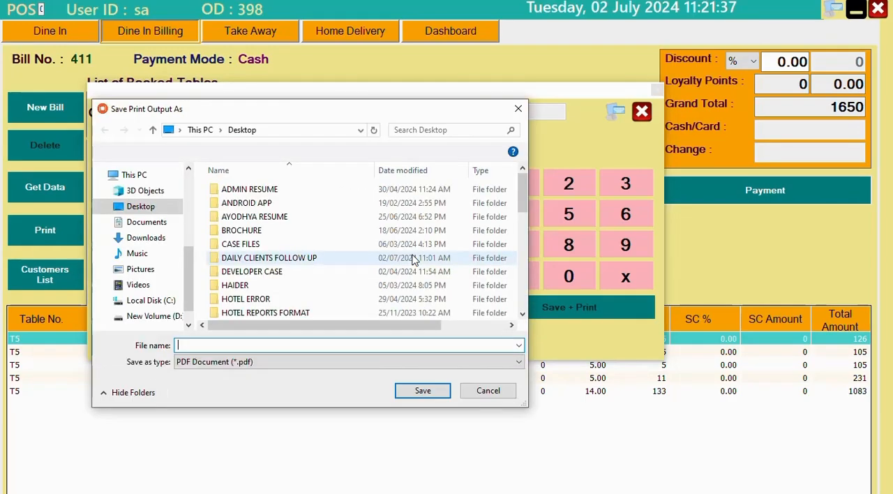
text(v233)
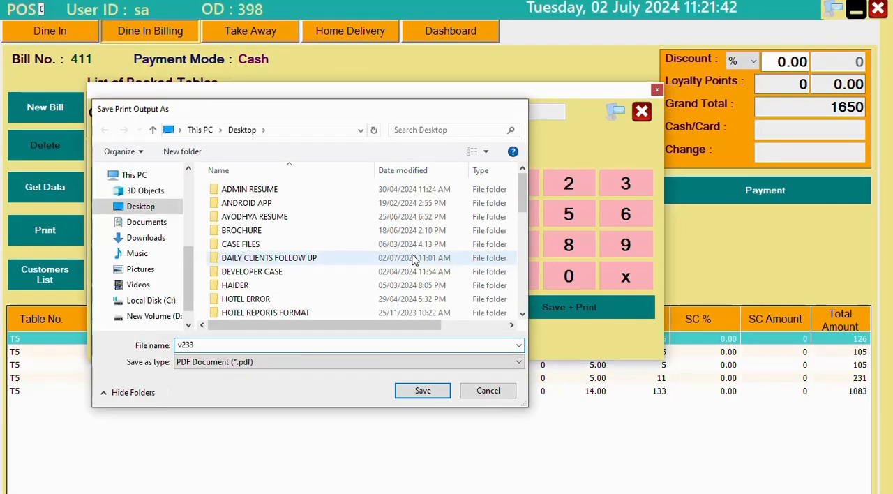
key(Return)
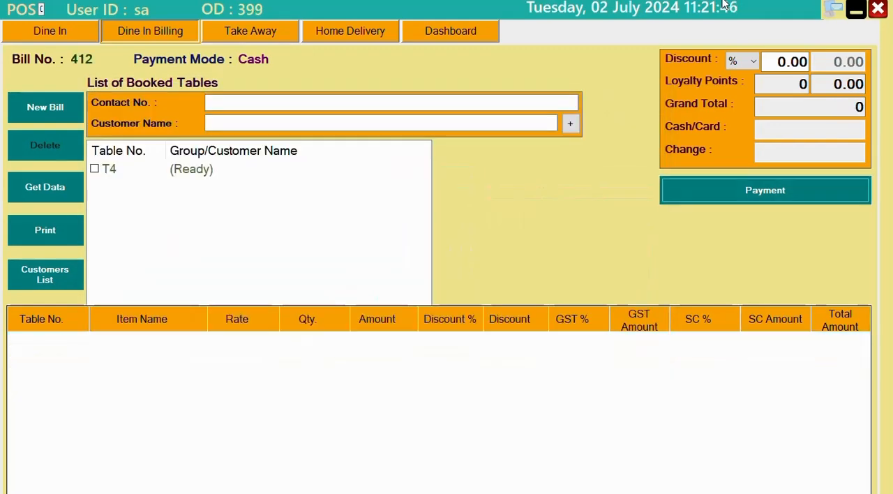
Open the v233 PDF invoice from the desktop and review table T5's items, taxes and total
click(857, 11)
click(816, 11)
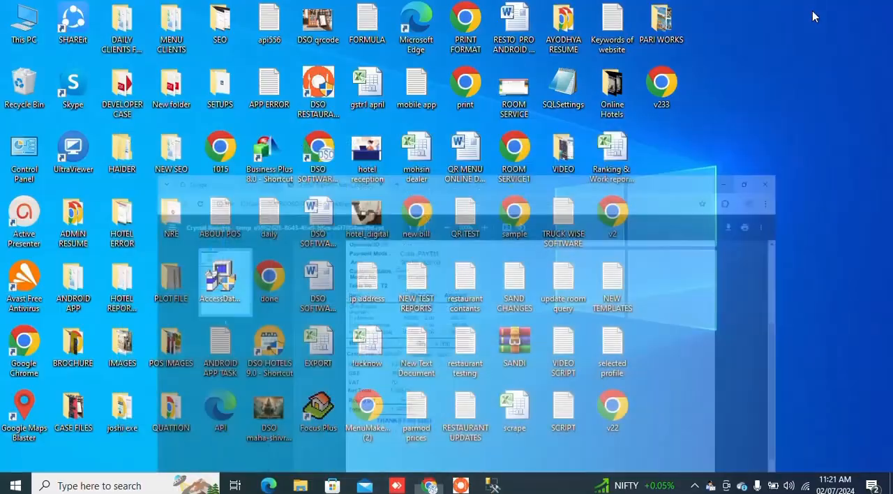
double_click(662, 87)
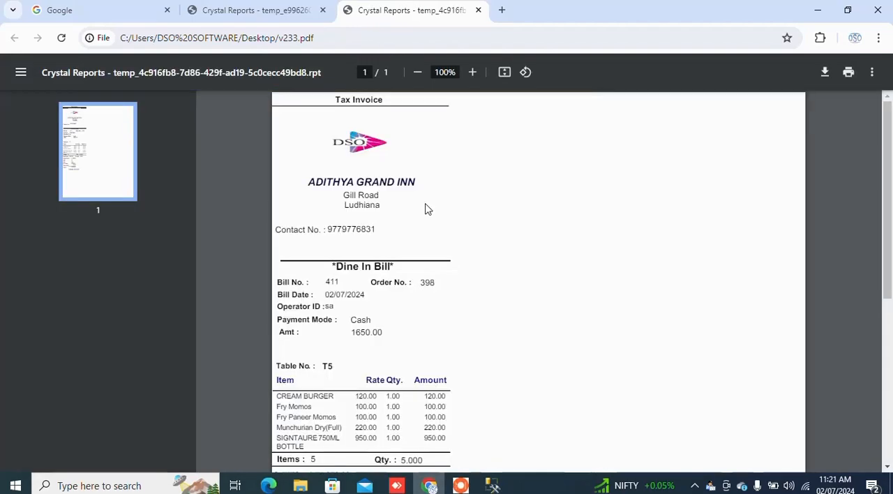
scroll(576, 302, down, 3)
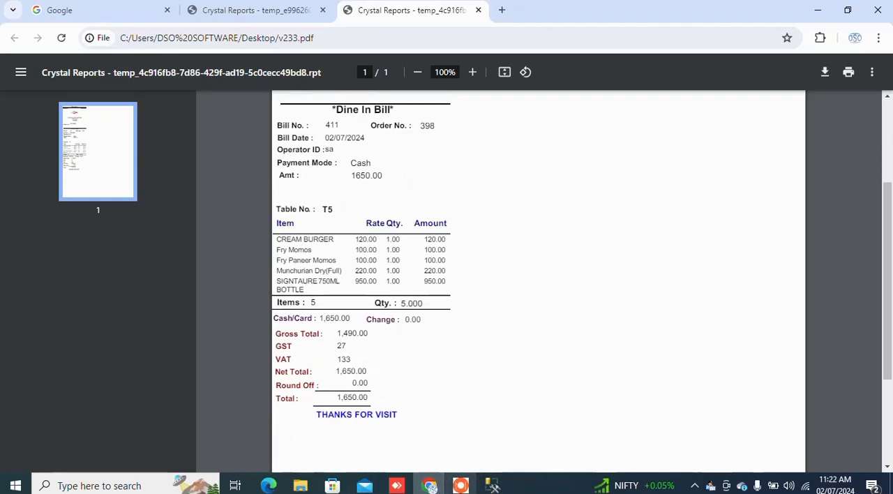
Switch to the POS and save a table TE7 order of Chilli Paneer Dry(Half), Fry Paneer Momos, Fry Momos and Munchurian Dry(Full) without printing the KOT
click(461, 488)
click(76, 32)
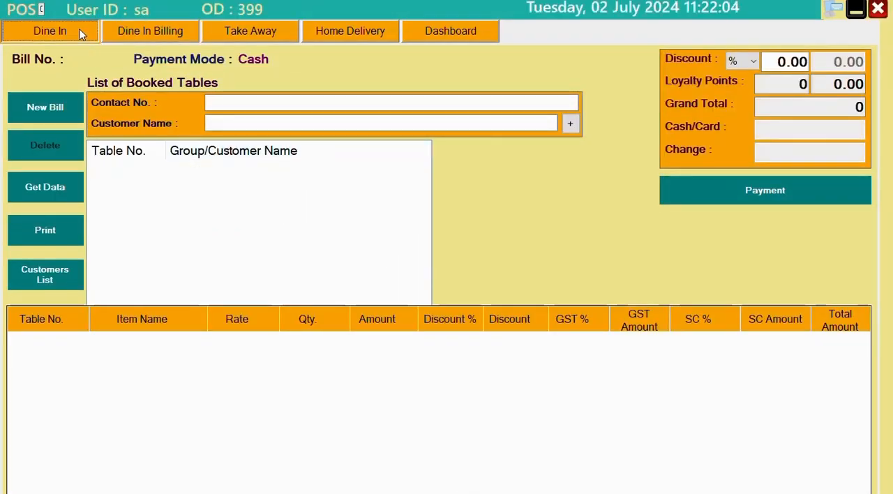
click(524, 157)
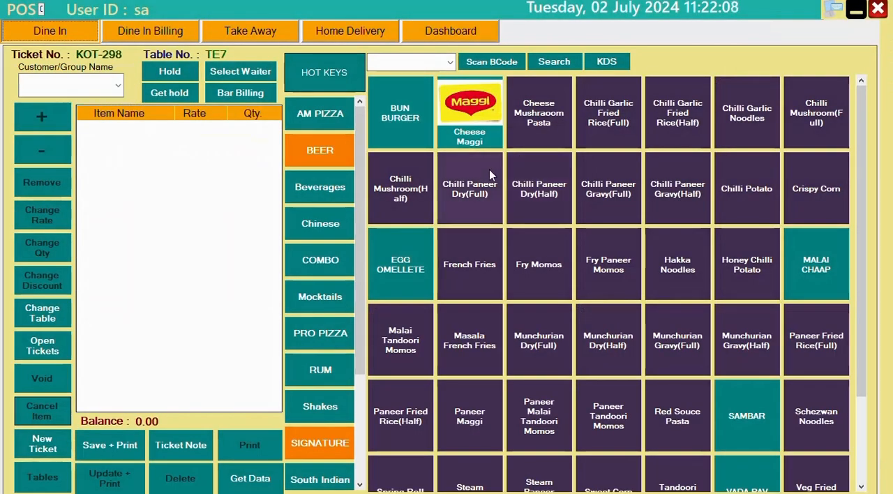
click(531, 199)
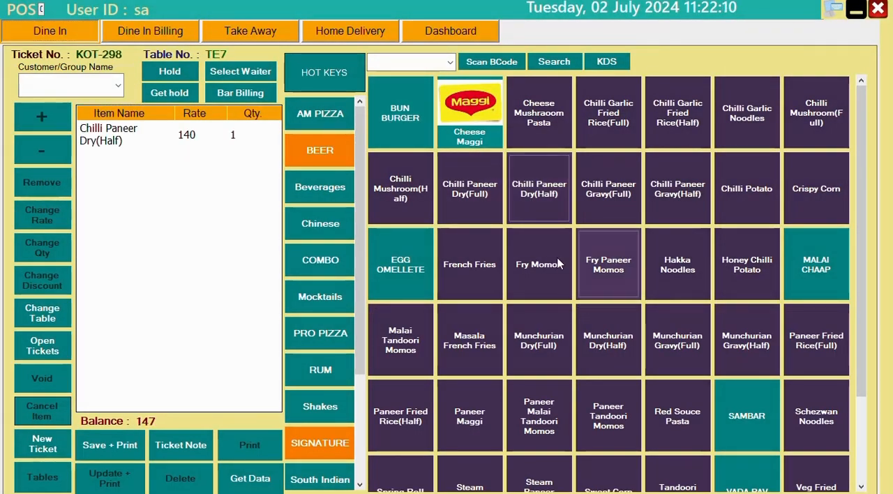
click(607, 261)
click(538, 271)
click(538, 348)
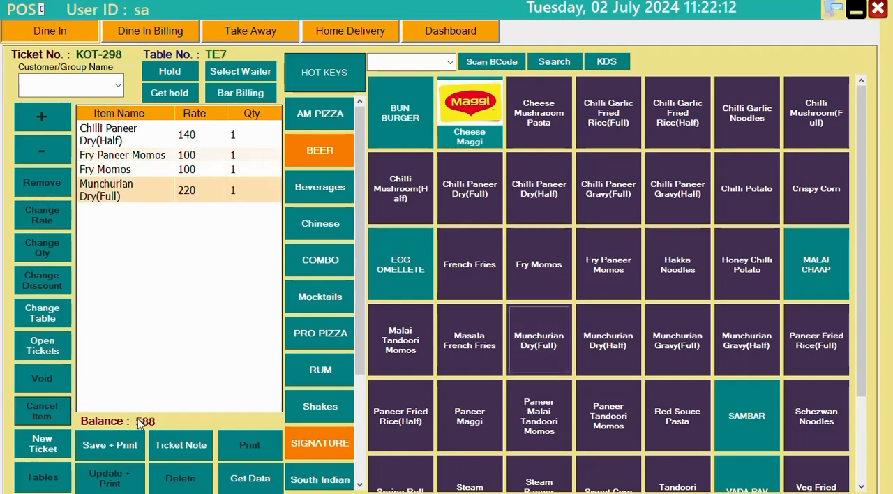
click(116, 445)
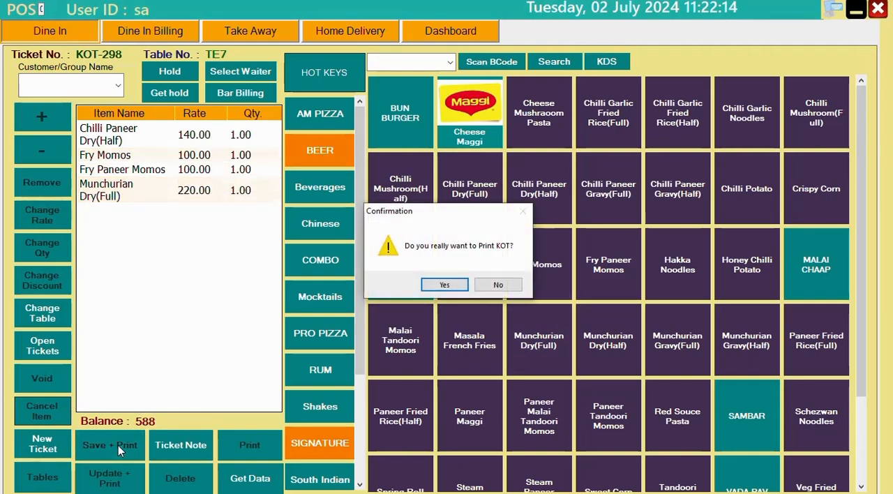
click(497, 285)
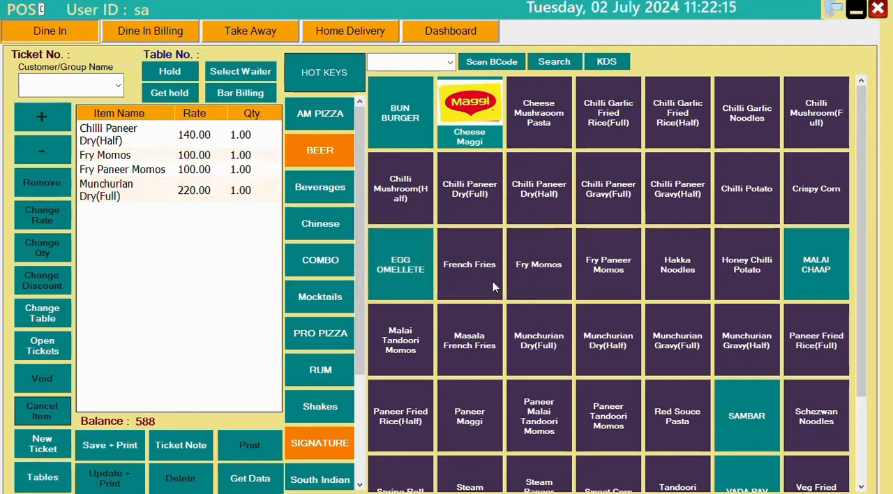
Mark table TE7's ticket as ready in the Kitchen Display System and close the display
click(605, 63)
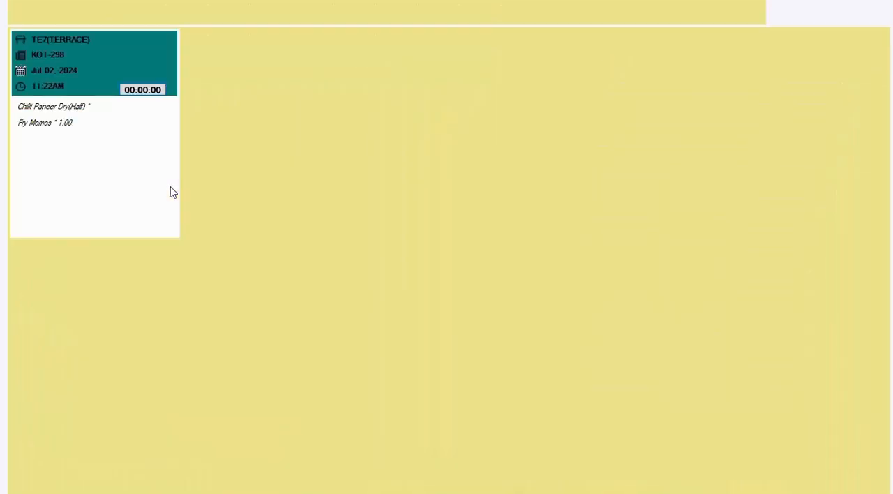
click(97, 229)
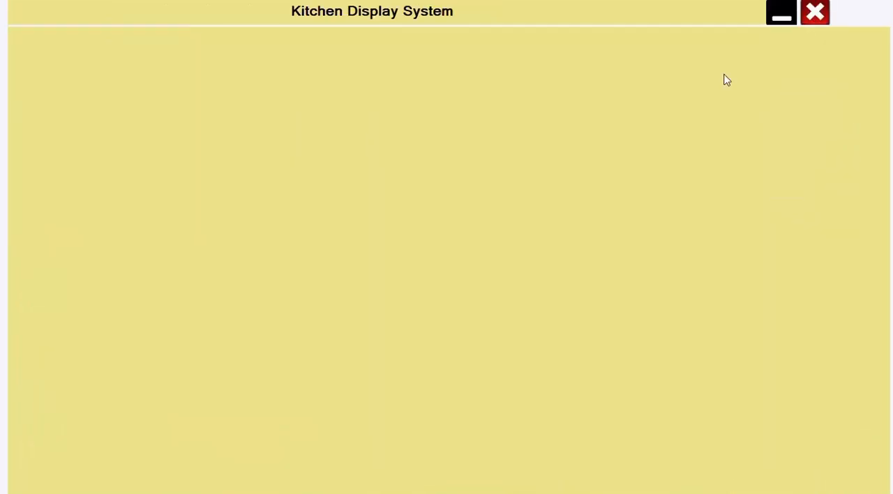
click(815, 12)
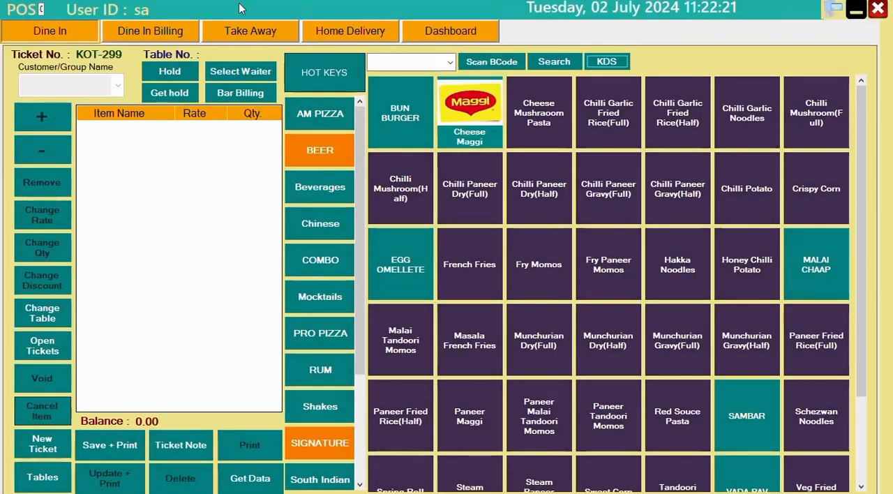
Select table TE7 for dine-in billing and add a cash payment of 588
click(149, 32)
click(94, 187)
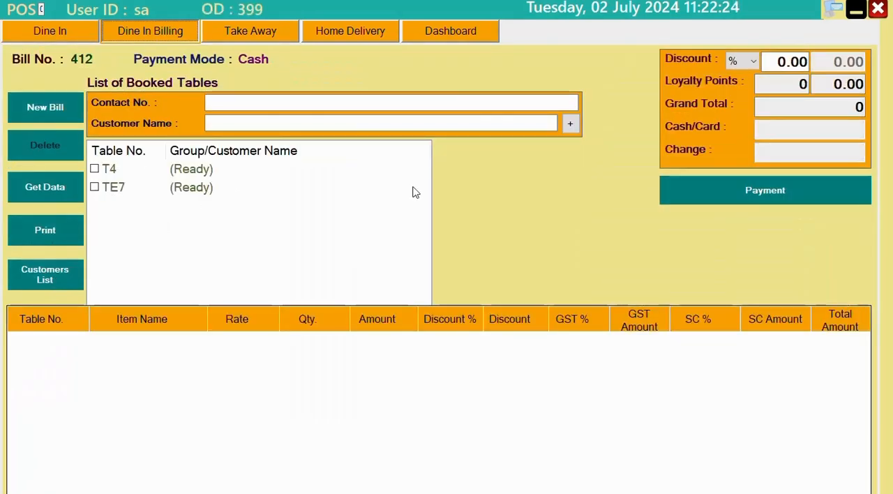
click(738, 202)
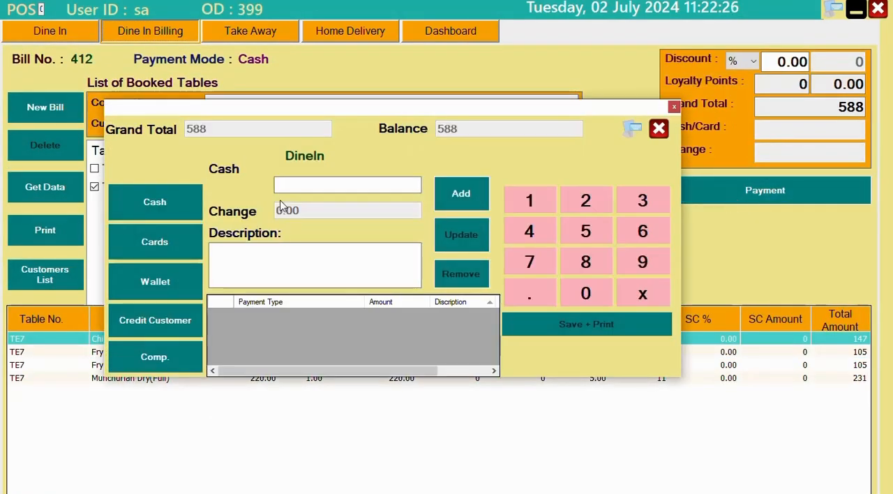
click(163, 201)
click(469, 197)
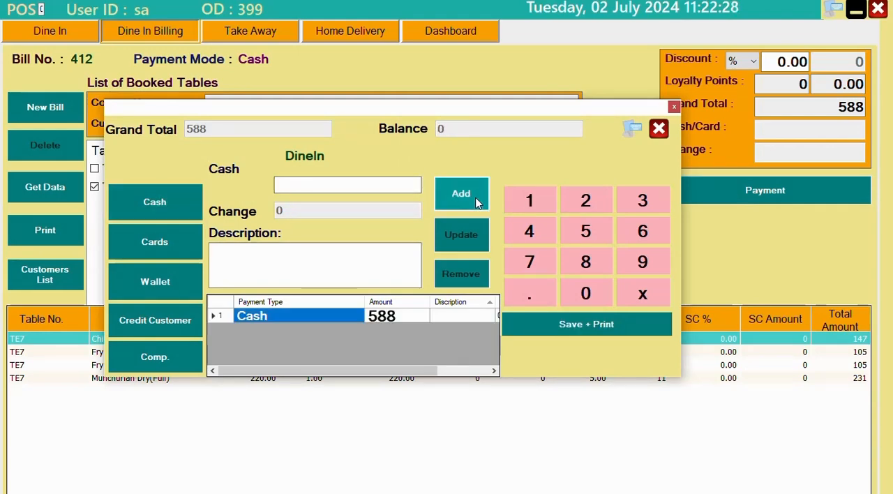
Save the table TE7 bill and print it to a PDF named v55 on the desktop
click(587, 325)
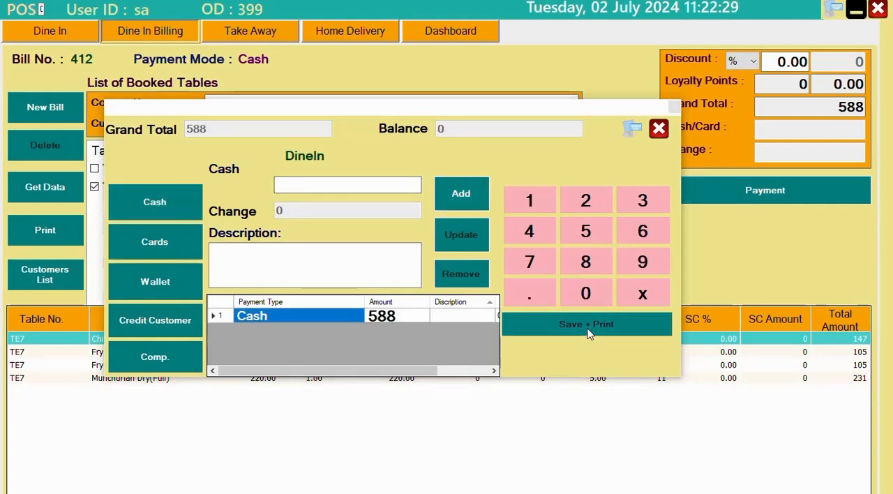
key(Return)
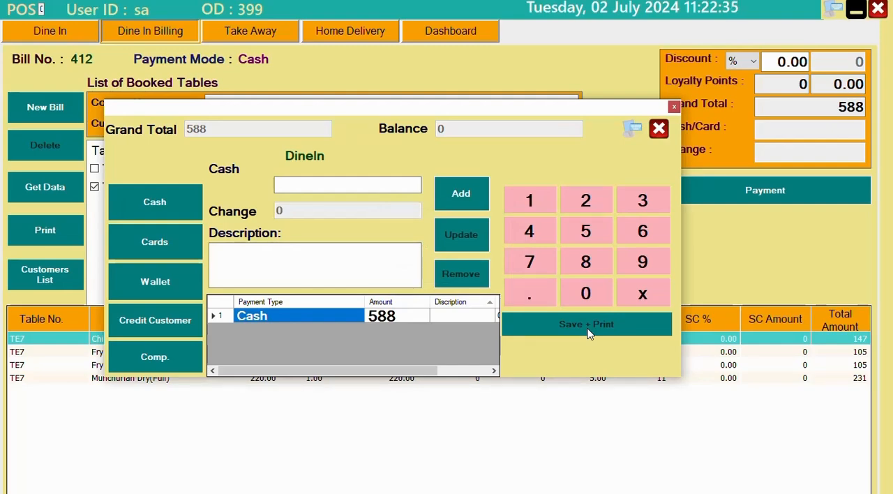
text(c4)
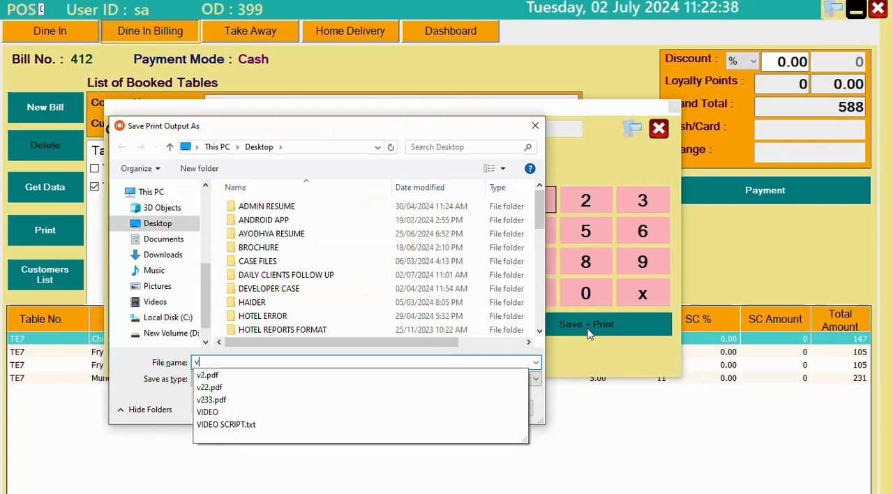
key(Return)
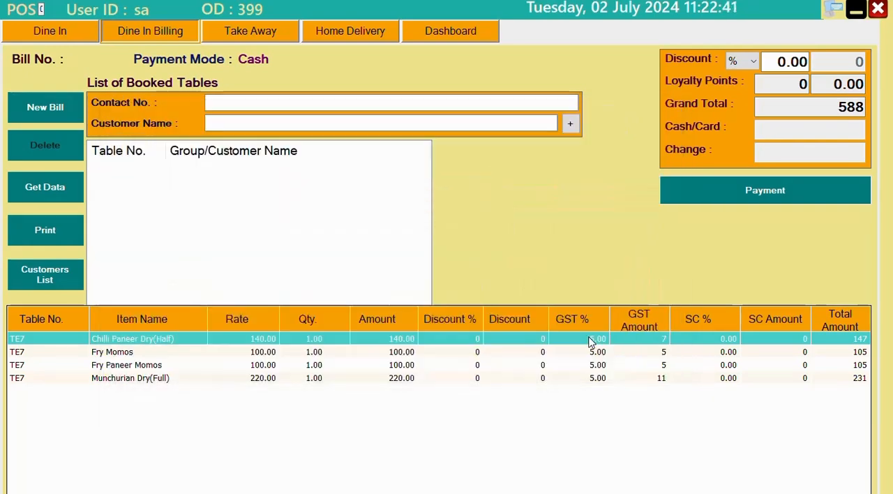
Open the v55 PDF invoice from the desktop and review table TE7's payment mode, items, GST and total
click(856, 9)
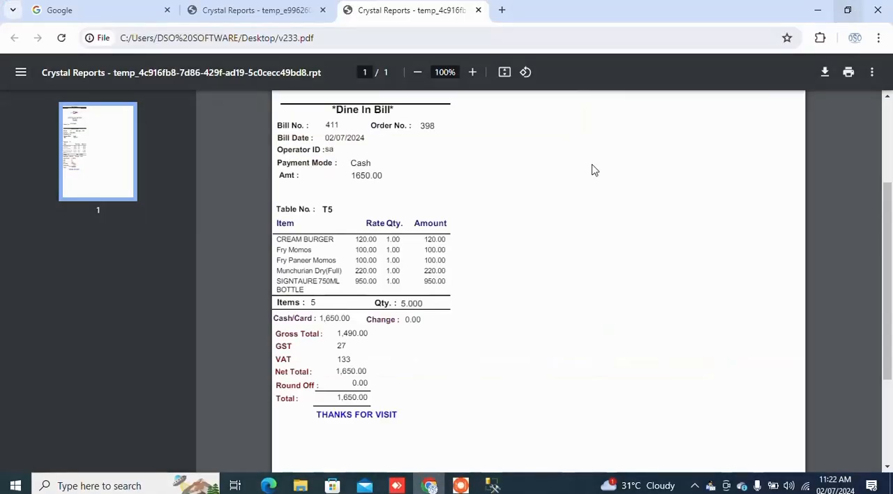
click(816, 8)
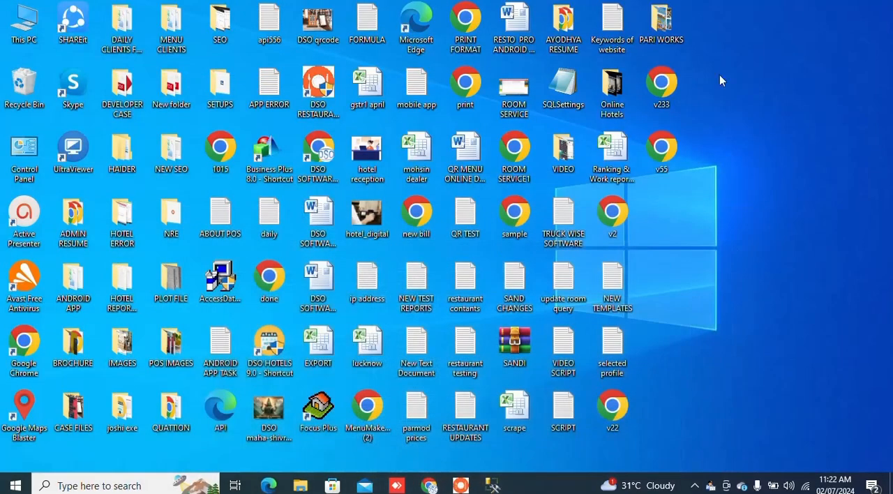
double_click(671, 159)
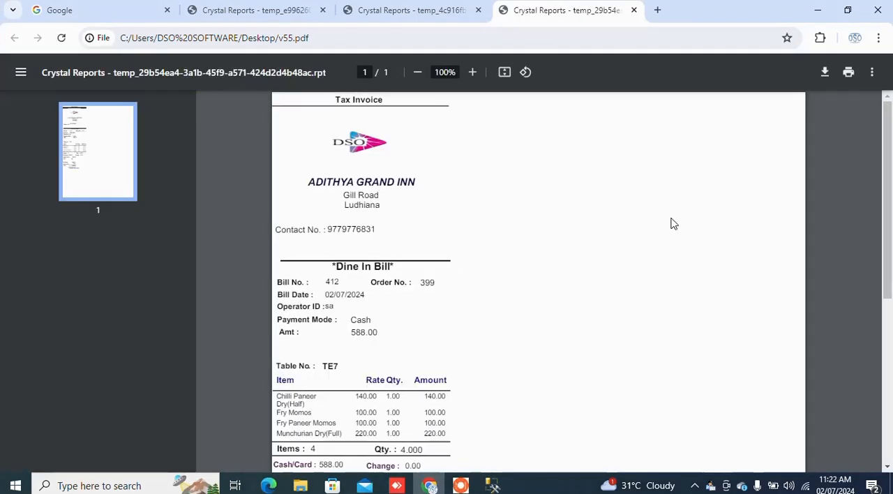
scroll(625, 313, down, 3)
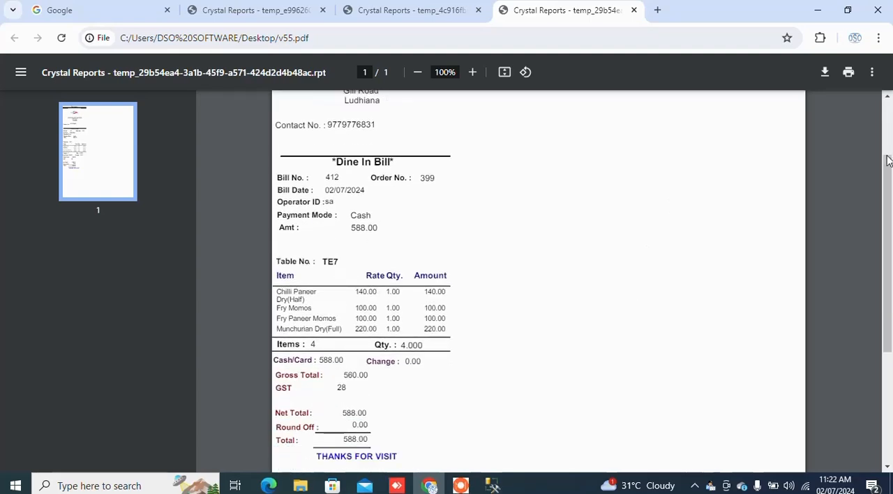
mouse_move(889, 186)
mouse_down()
mouse_move(890, 221)
mouse_move(890, 194)
mouse_up()
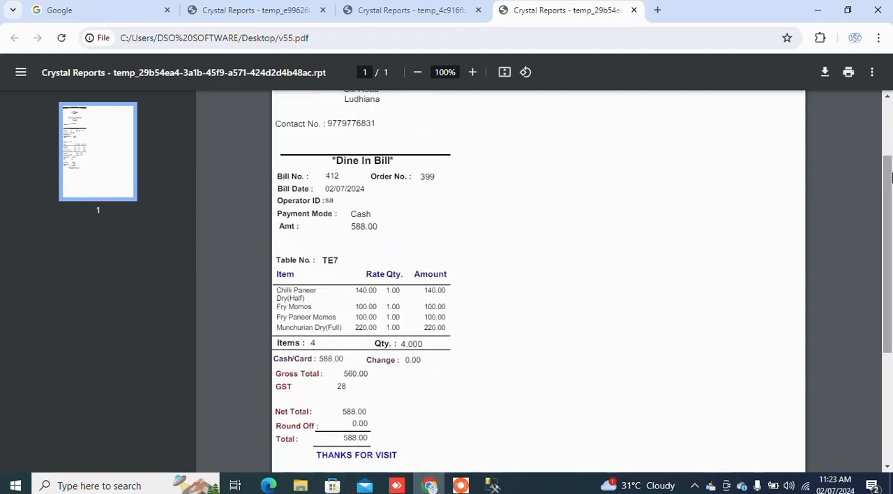
click(817, 11)
Switch back to the POS, examine the dashboard's sales, category and payment type figures for 02/07/2024, and return to the Front Office
click(460, 485)
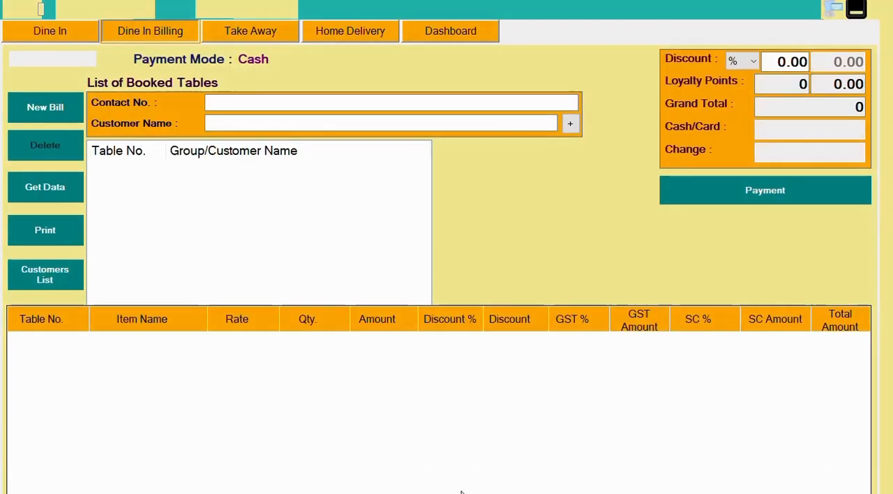
click(450, 32)
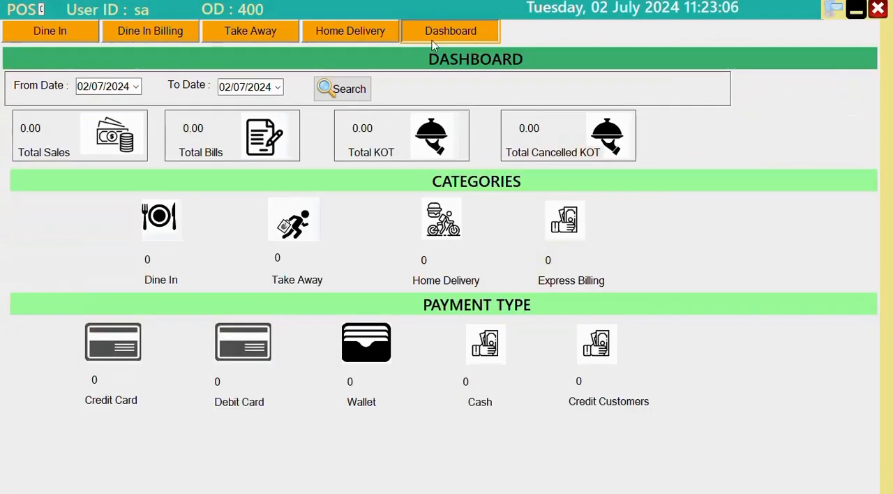
click(341, 91)
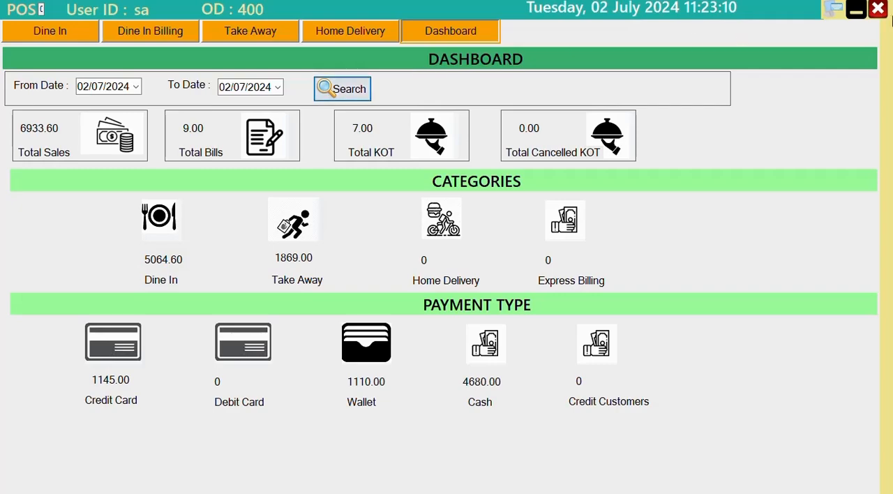
click(878, 8)
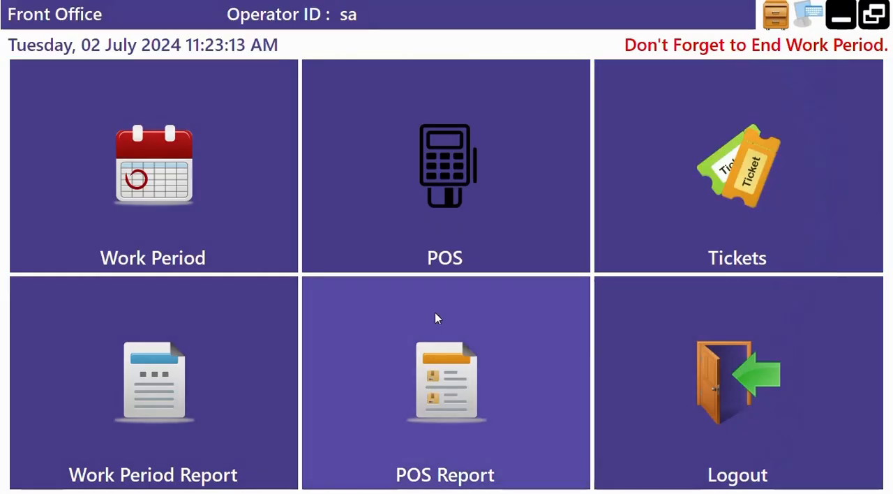
Open the overall POS report for 02/07/2024 and examine sales by payment mode, billing type, item category and item quantities
click(435, 318)
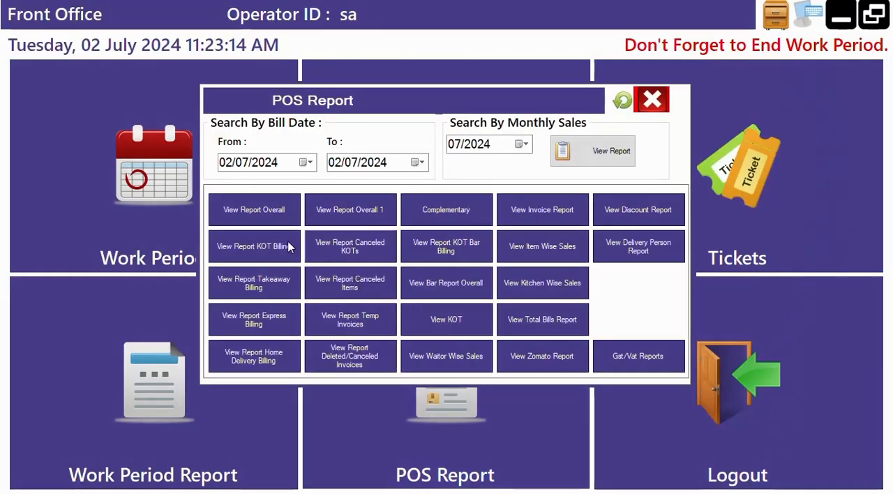
click(264, 212)
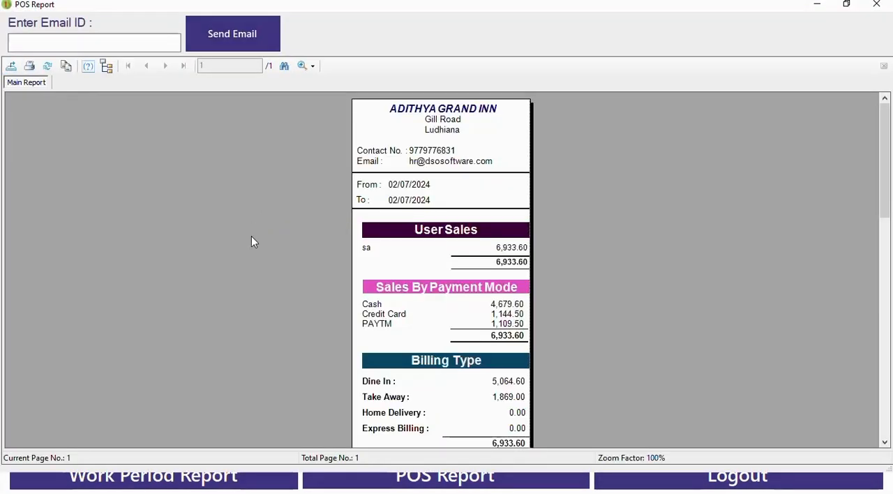
scroll(252, 241, down, 3)
scroll(253, 241, down, 3)
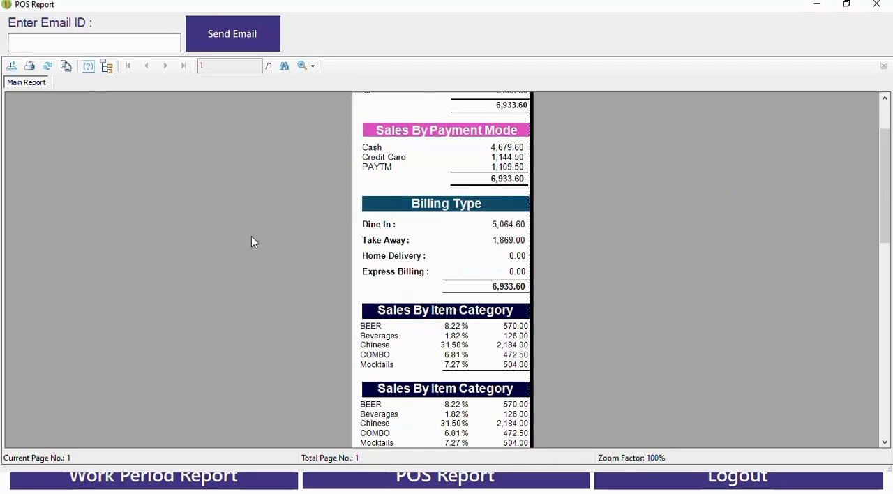
scroll(252, 241, down, 3)
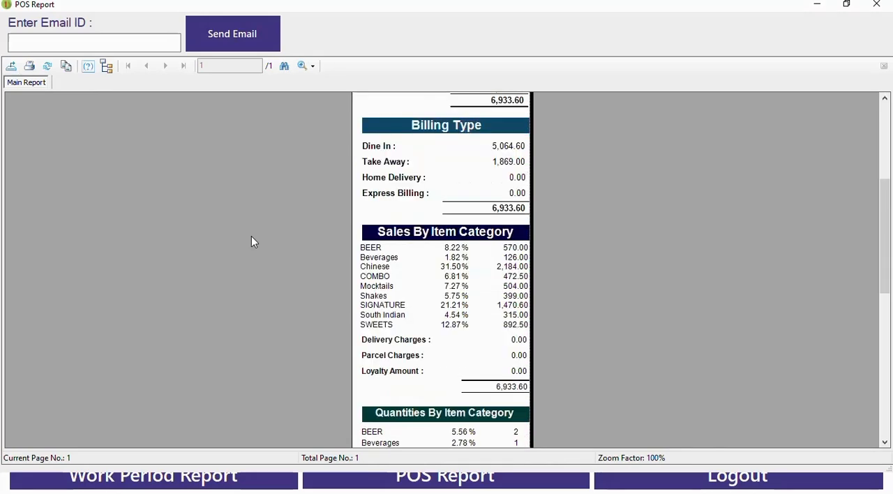
scroll(253, 242, down, 3)
scroll(253, 241, down, 2)
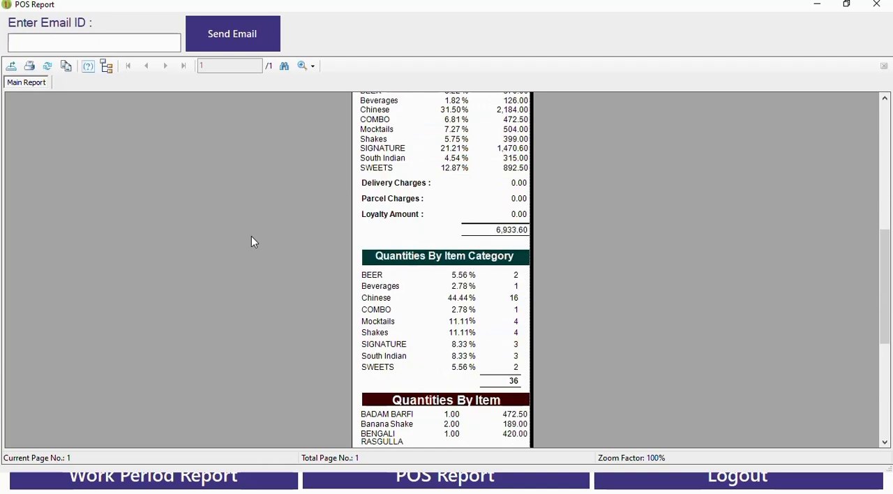
scroll(252, 241, down, 2)
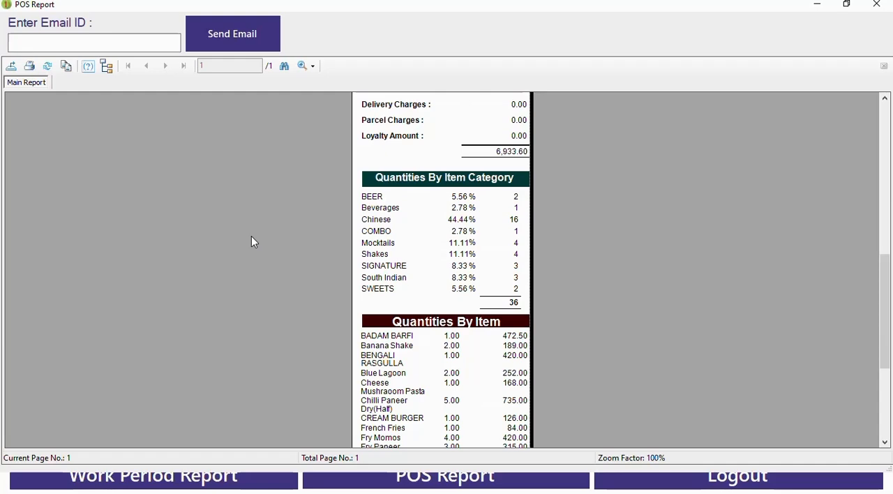
scroll(253, 242, down, 2)
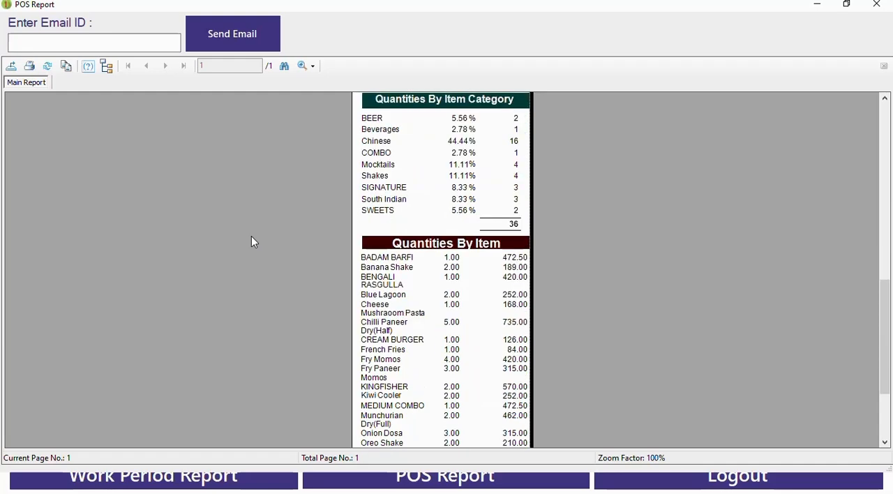
scroll(253, 242, down, 4)
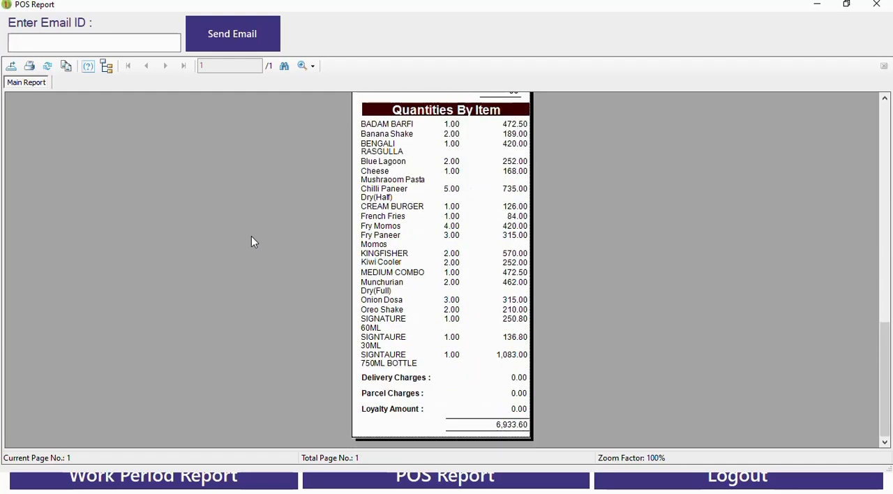
click(877, 5)
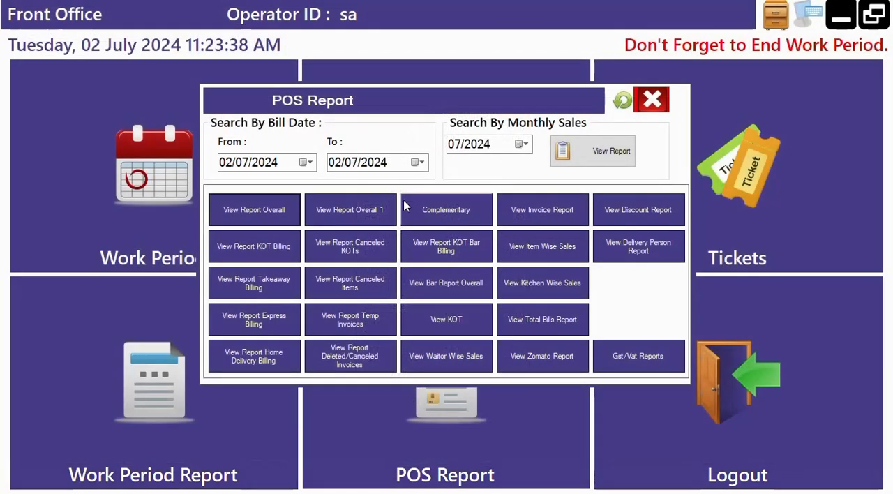
Open the Overall 1 POS report for 02/07/2024 and examine item sales by category, the taxes and charges, and the grand total
click(371, 216)
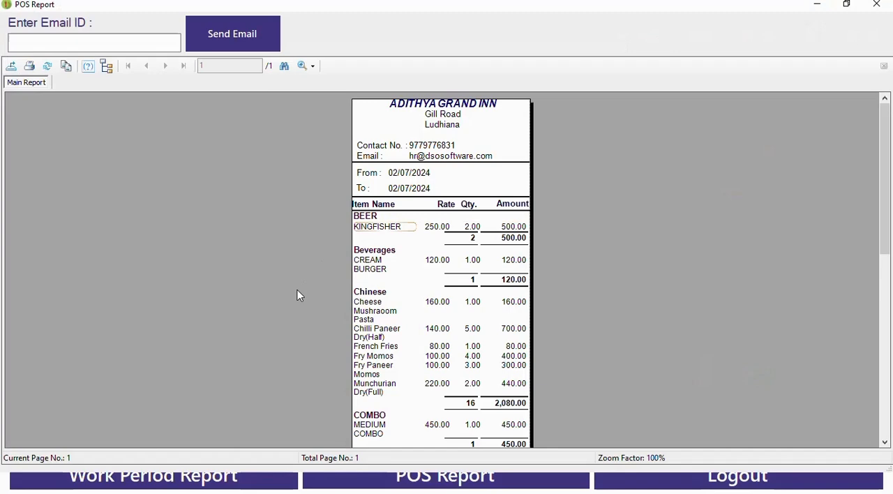
scroll(297, 290, down, 1)
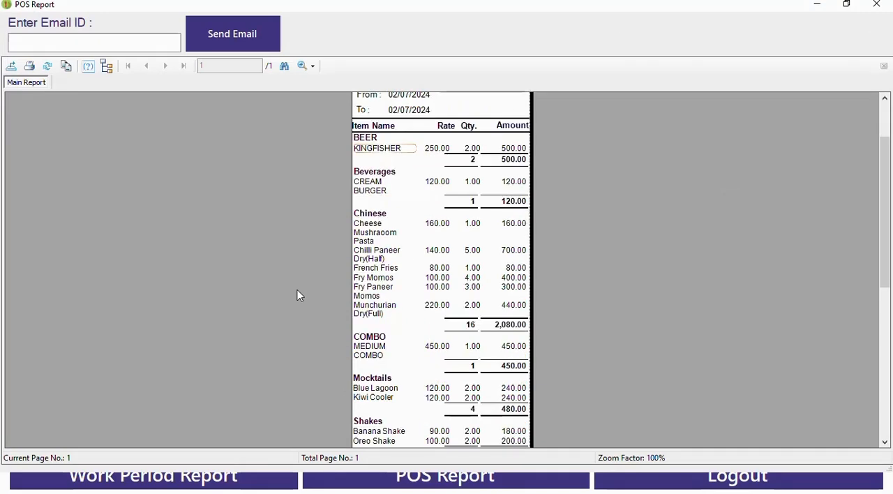
scroll(297, 289, down, 2)
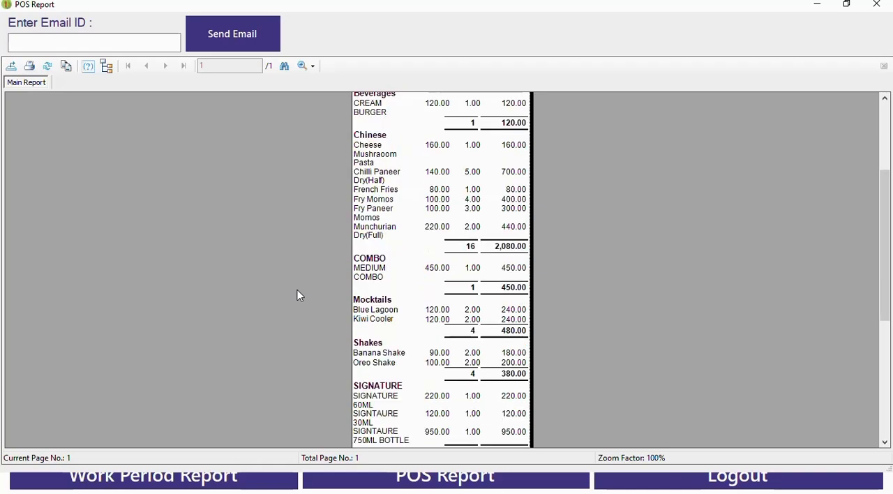
scroll(297, 289, down, 3)
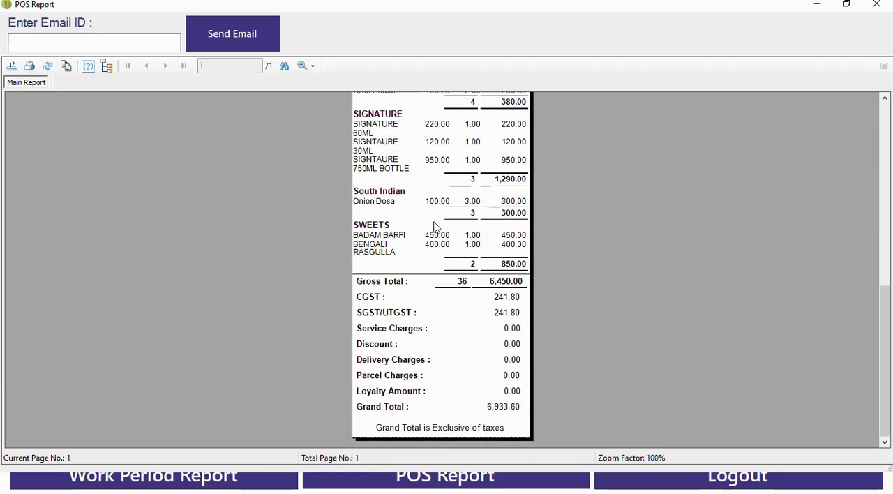
click(877, 4)
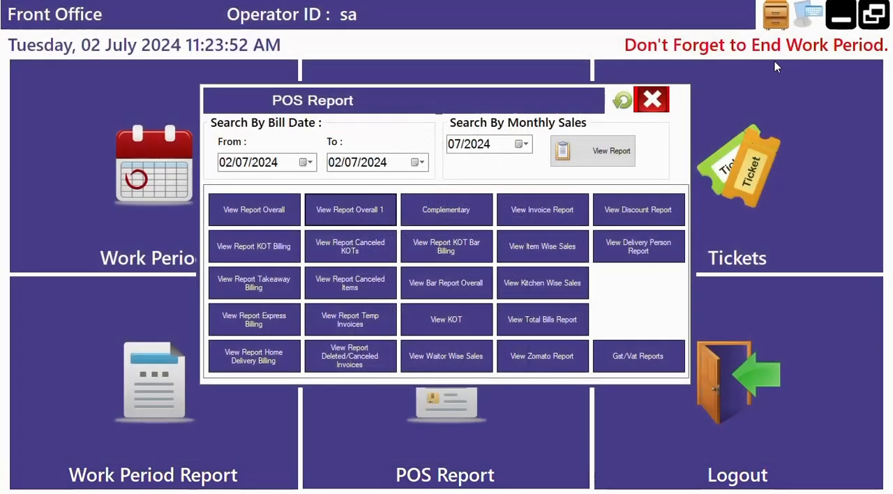
From the GST/VAT reports, view the Detailed Overall Report for 02/07/2024 to 03/07/2024 and review each bill's GST, VAT and payment mode
click(635, 355)
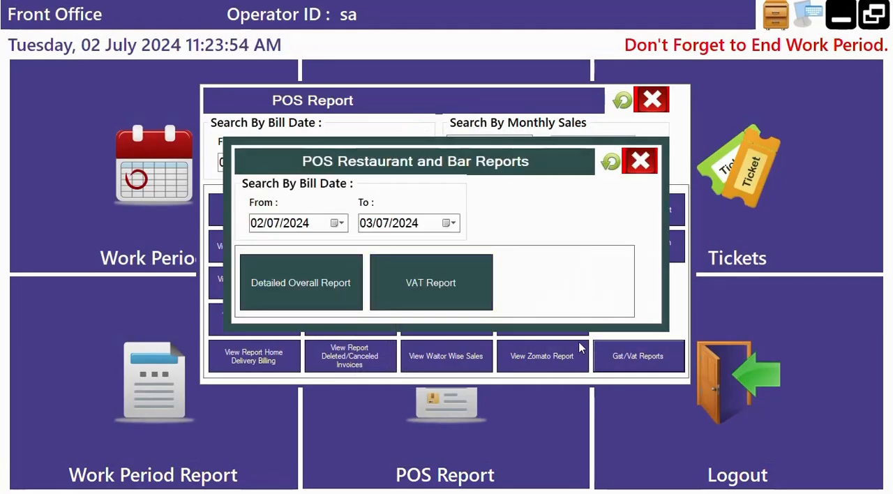
click(300, 282)
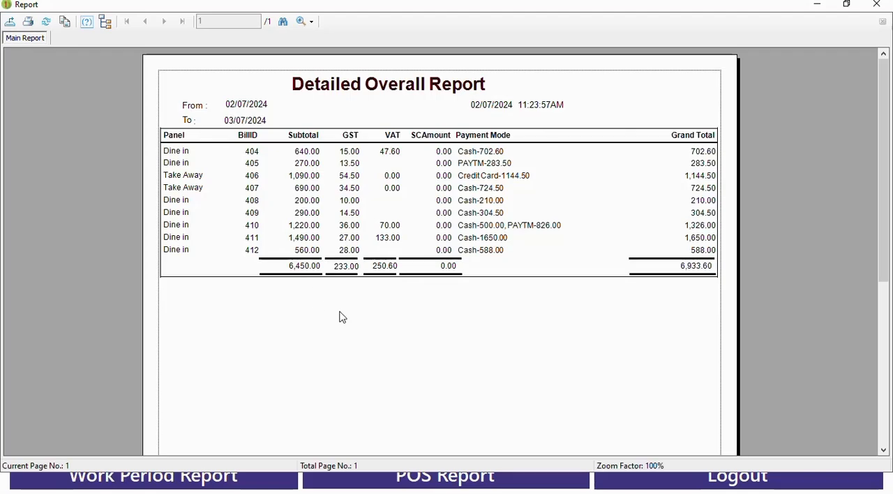
click(877, 5)
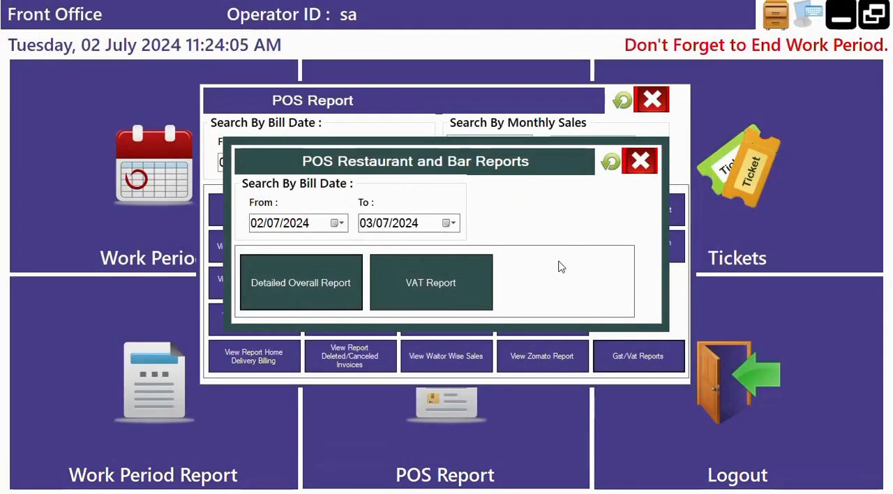
View the VAT Report for 02/07/2024 to 03/07/2024, review the VAT amounts per bill, and close the report windows to return to the desktop
click(450, 294)
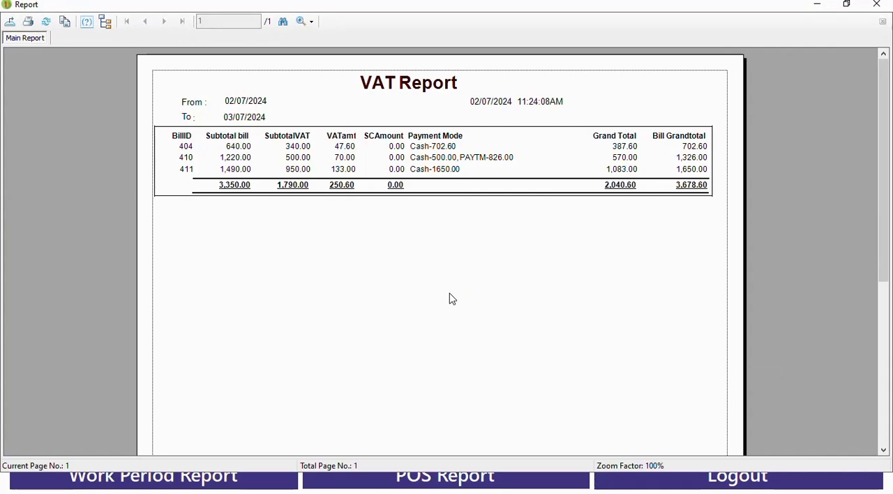
click(877, 5)
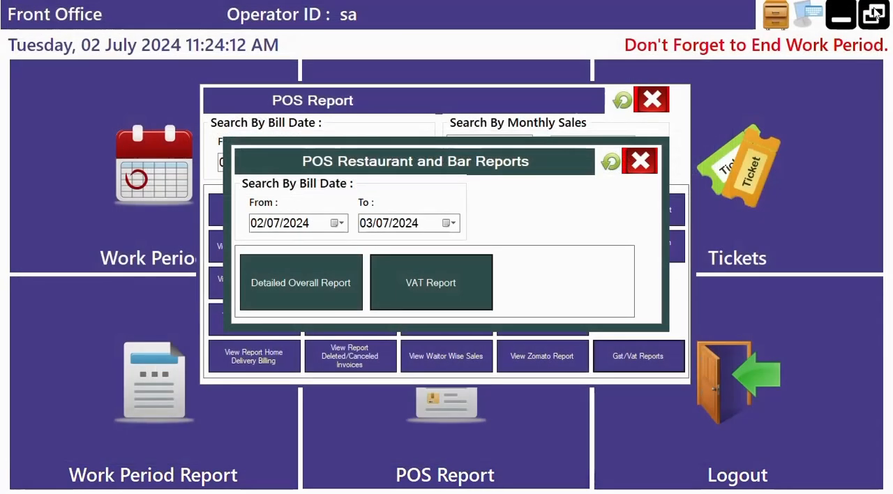
click(639, 166)
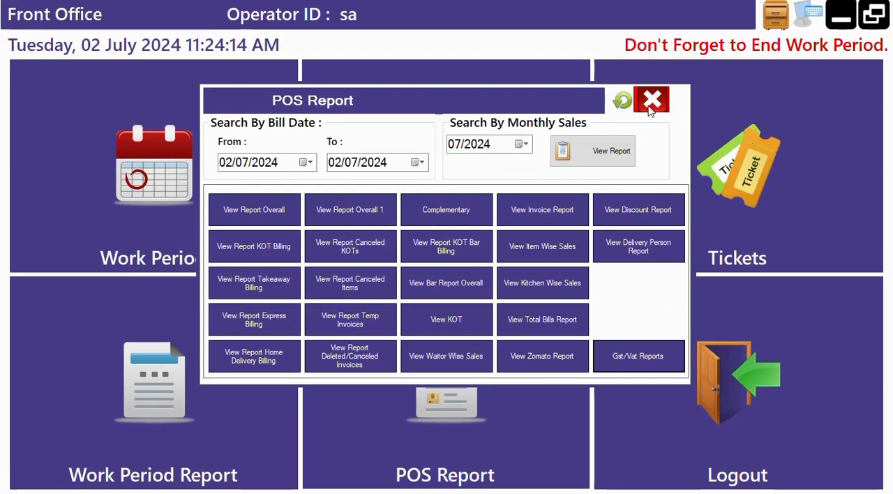
click(652, 105)
click(469, 150)
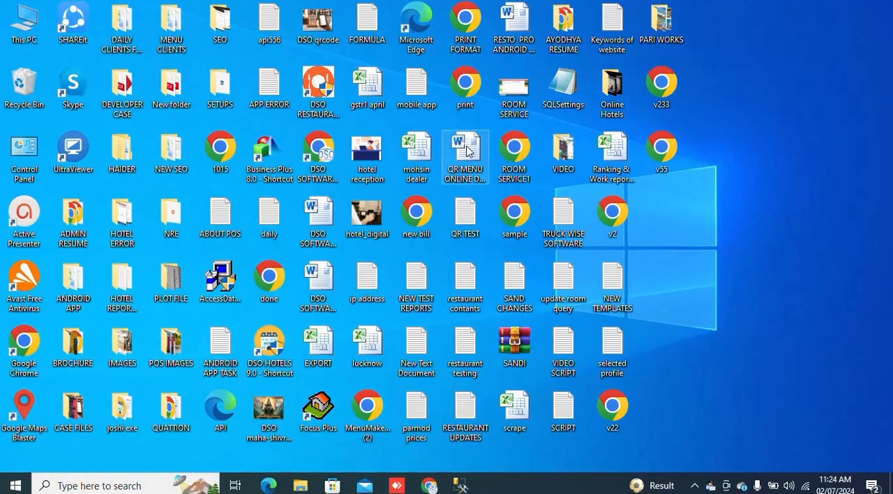